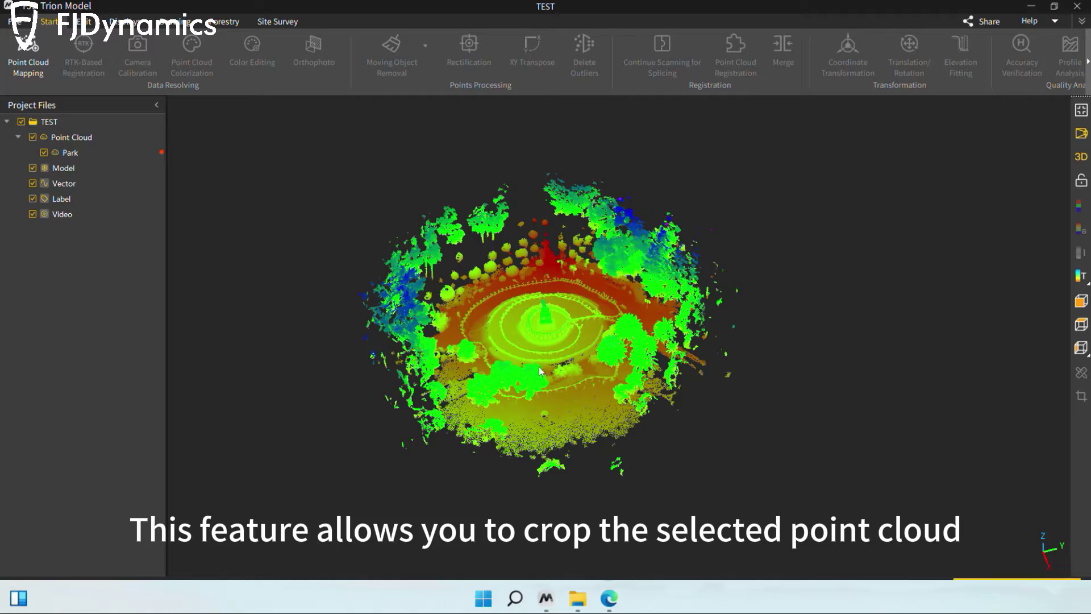
- Start segmenting the Park point cloud and switch to the top view
{"action": "scroll", "coordinate": [521, 356], "scroll_direction": "up", "scroll_amount": 5}
{"action": "right_click_drag", "start_coordinate": [602, 370], "coordinate": [592, 372]}
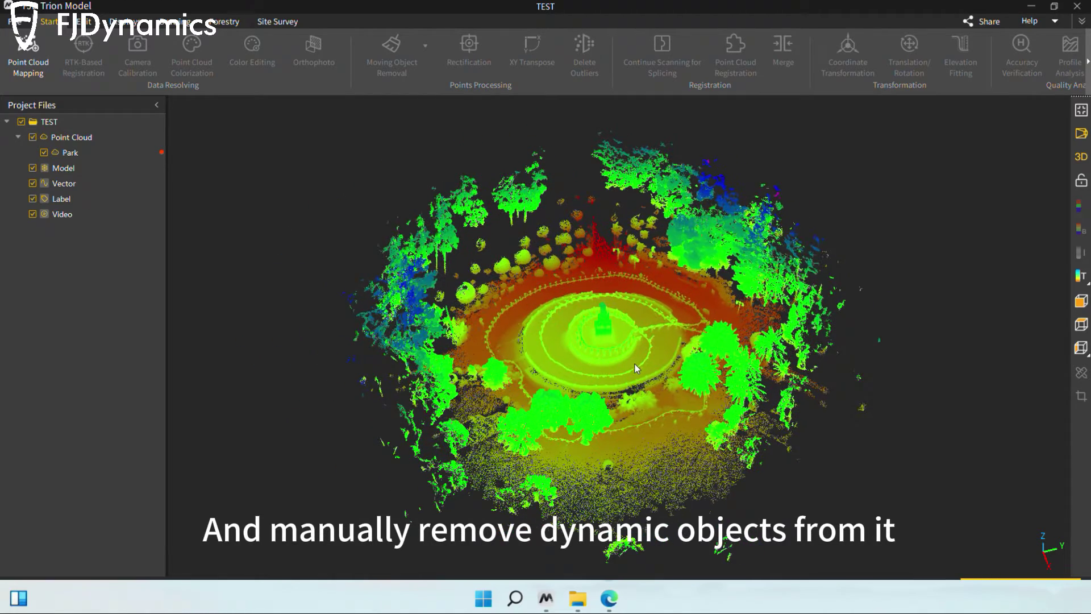
{"action": "left_click", "coordinate": [81, 151]}
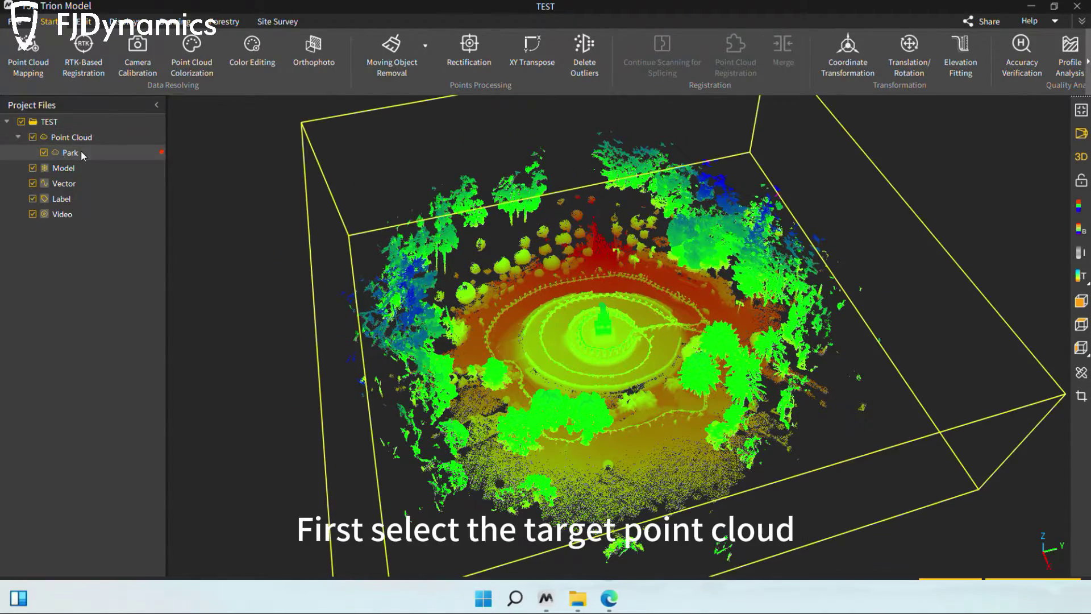
{"action": "left_click", "coordinate": [1077, 398]}
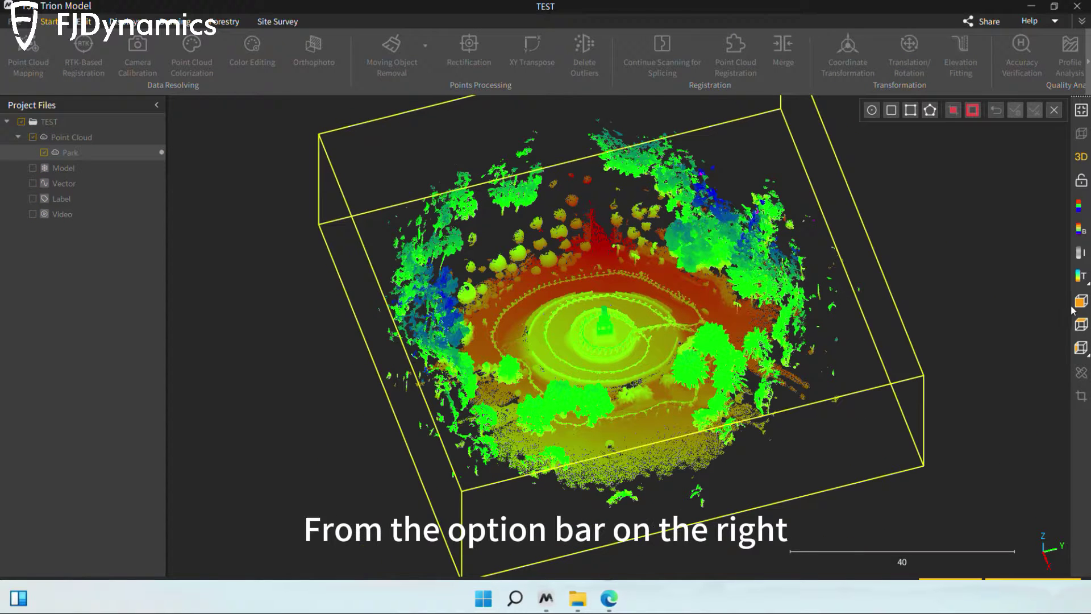
{"action": "left_click", "coordinate": [1081, 324]}
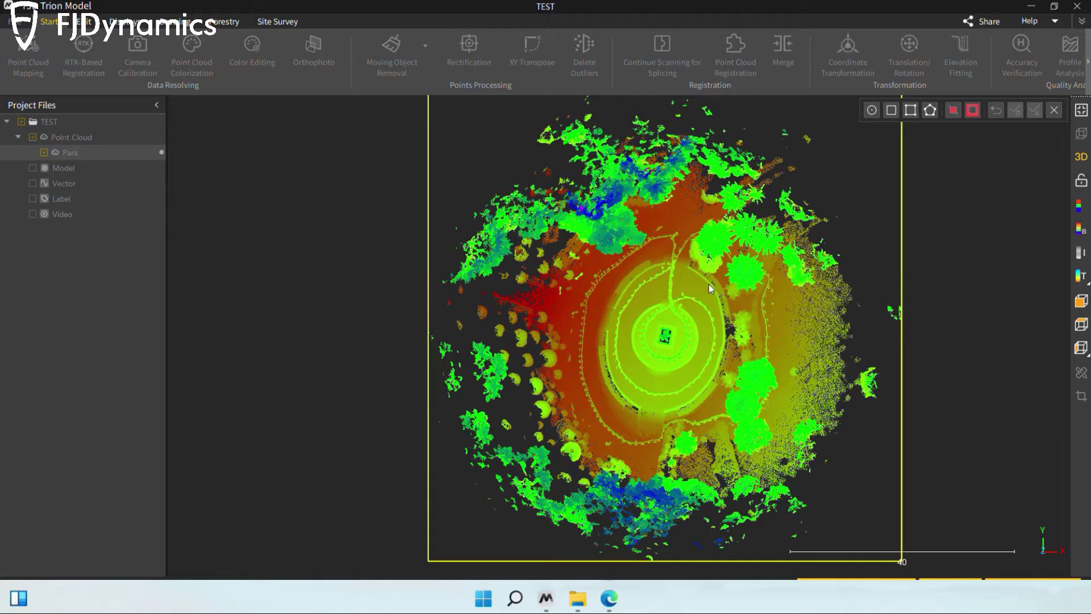
- Keep only the points inside a circle of 1 m radius on the red ground north of the central ring, and undo the crop
{"action": "left_click", "coordinate": [871, 110]}
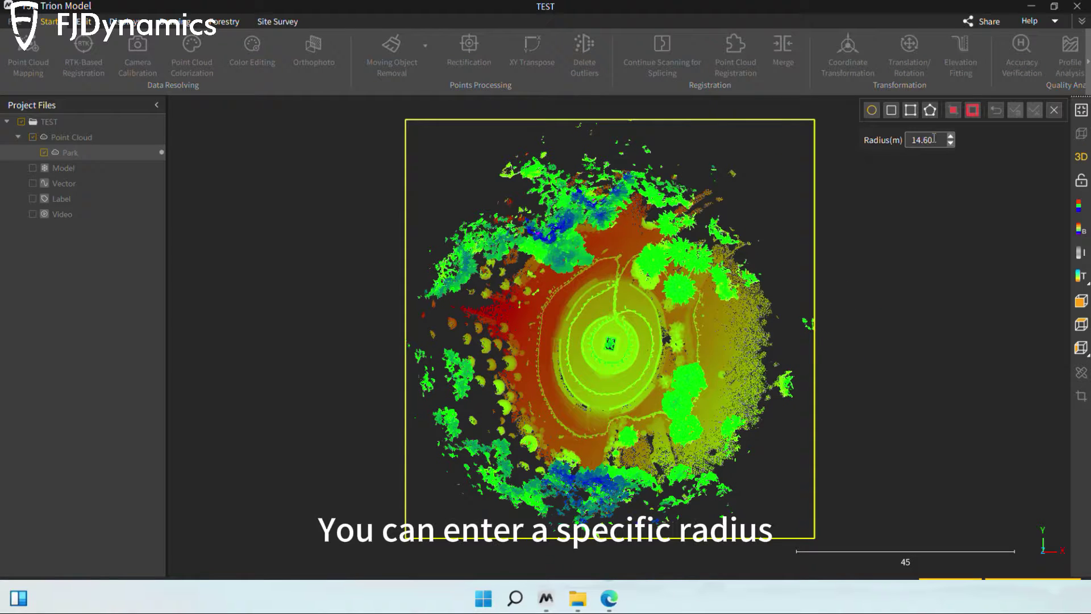
{"action": "left_click_drag", "start_coordinate": [933, 139], "coordinate": [922, 139]}
{"action": "key", "text": "BackSpace"}
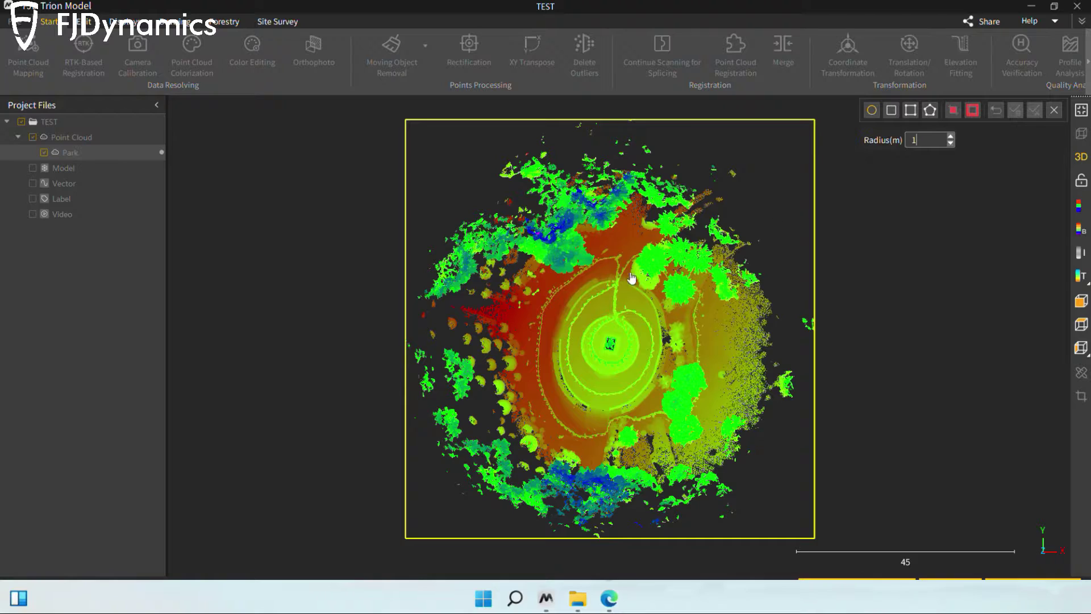
{"action": "left_click", "coordinate": [624, 236]}
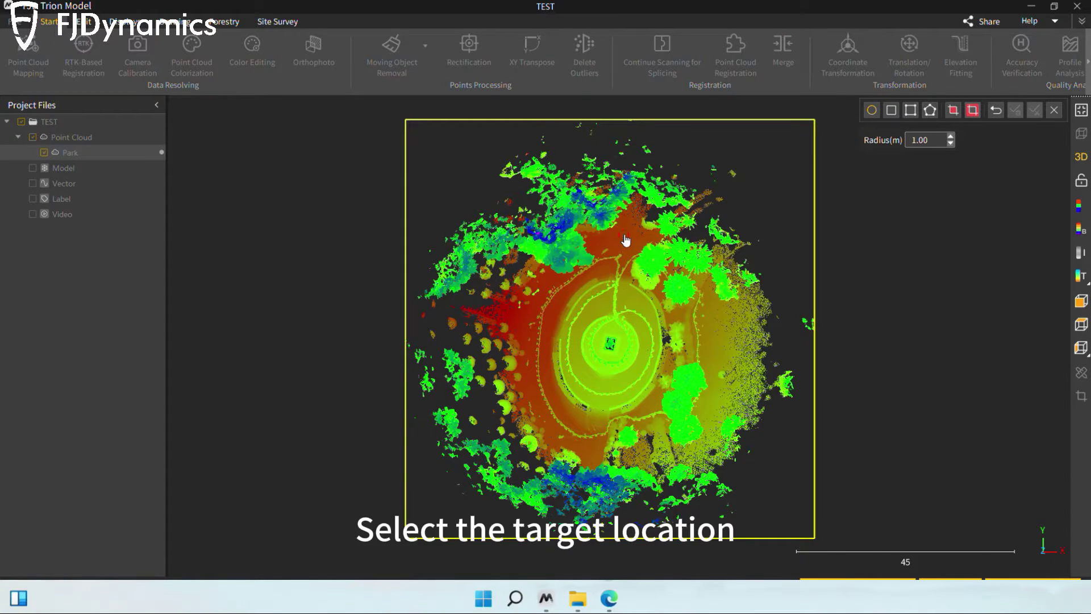
{"action": "scroll", "coordinate": [624, 236], "scroll_direction": "up", "scroll_amount": 3}
{"action": "middle_click_drag", "start_coordinate": [628, 223], "coordinate": [620, 244]}
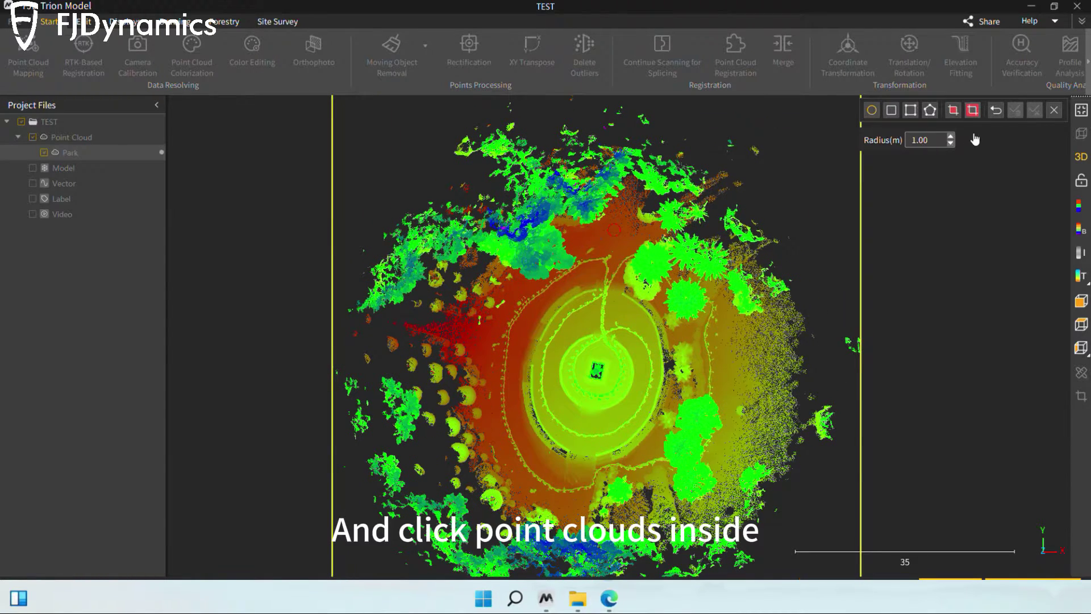
{"action": "left_click", "coordinate": [955, 111]}
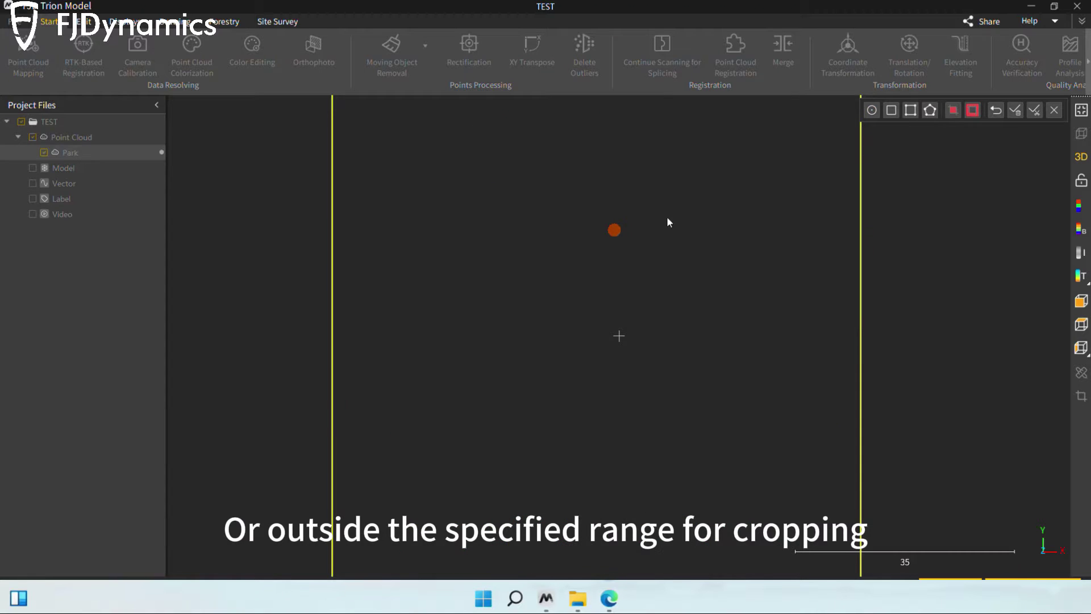
{"action": "left_click", "coordinate": [998, 110]}
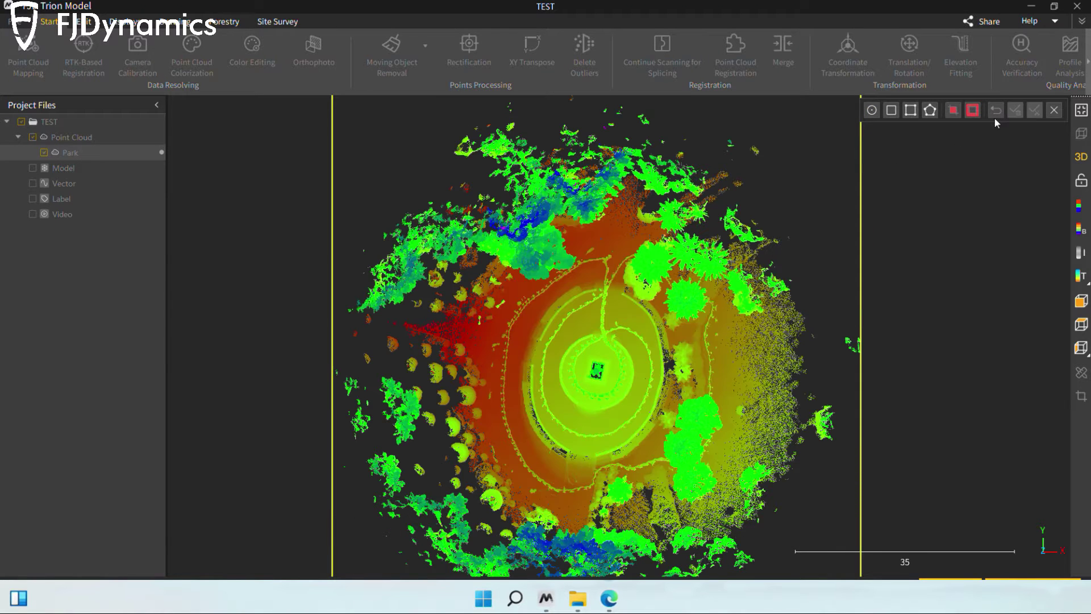
- Remove the points inside a circle of 1 m radius on the red ground north of the central ring, and undo the removal
{"action": "left_click", "coordinate": [871, 110]}
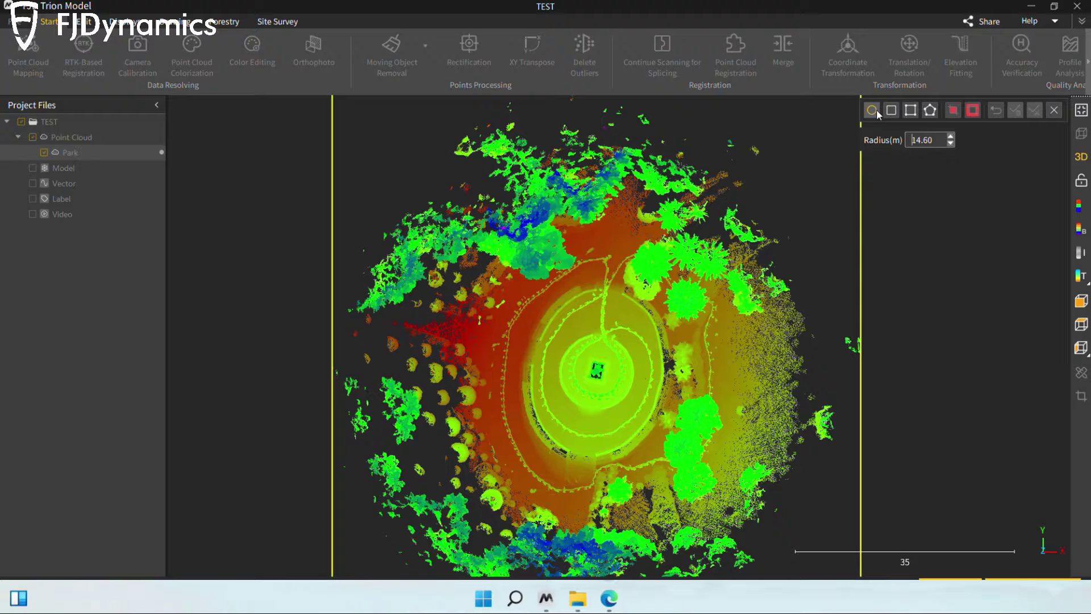
{"action": "double_click", "coordinate": [936, 141]}
{"action": "type", "text": "1"}
{"action": "left_click", "coordinate": [603, 231]}
{"action": "left_click", "coordinate": [973, 111]}
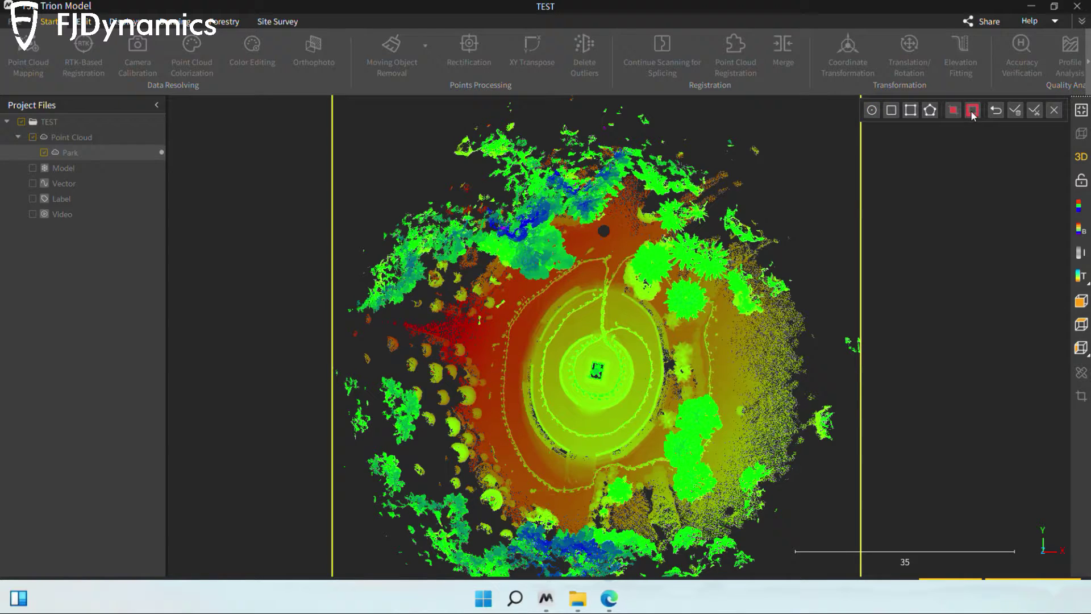
{"action": "left_click", "coordinate": [995, 114]}
- Place a fixed crop rectangle 2 m long and 2 m wide on the red ground north of the central ring, and undo it
{"action": "left_click", "coordinate": [891, 110]}
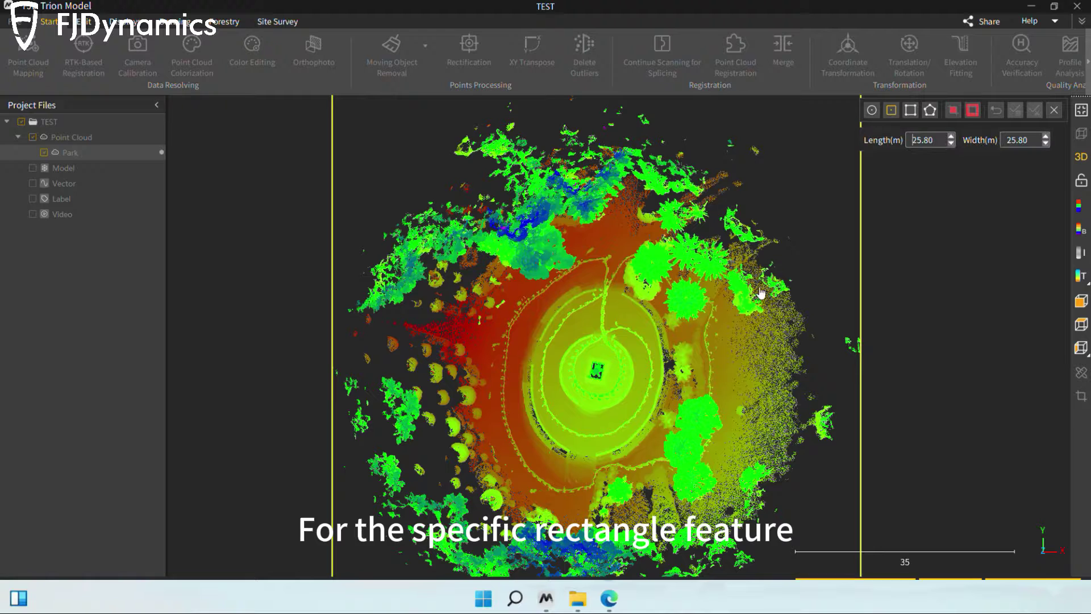
{"action": "left_click", "coordinate": [726, 333]}
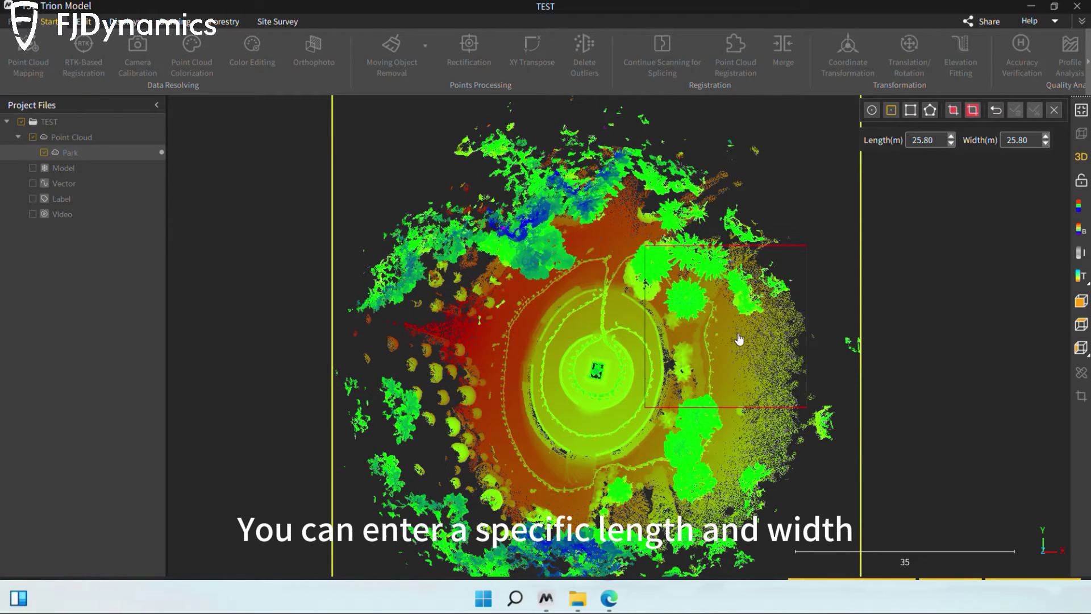
{"action": "left_click", "coordinate": [995, 111]}
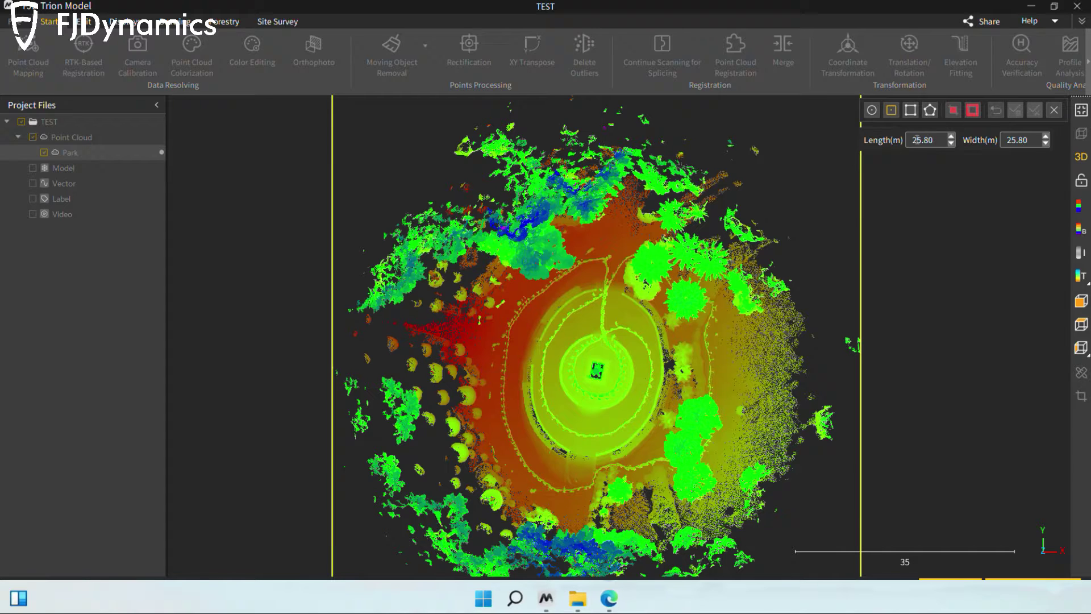
{"action": "left_click_drag", "start_coordinate": [917, 139], "coordinate": [929, 141]}
{"action": "type", "text": "2"}
{"action": "left_click_drag", "start_coordinate": [1012, 139], "coordinate": [1032, 140]}
{"action": "key", "text": "BackSpace"}
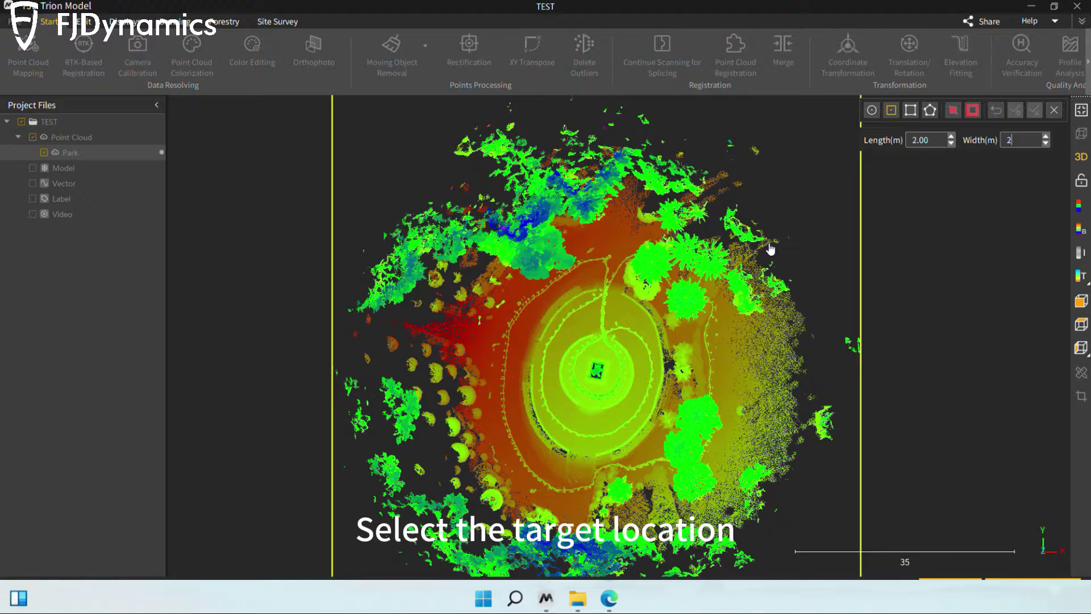
{"action": "left_click", "coordinate": [614, 239]}
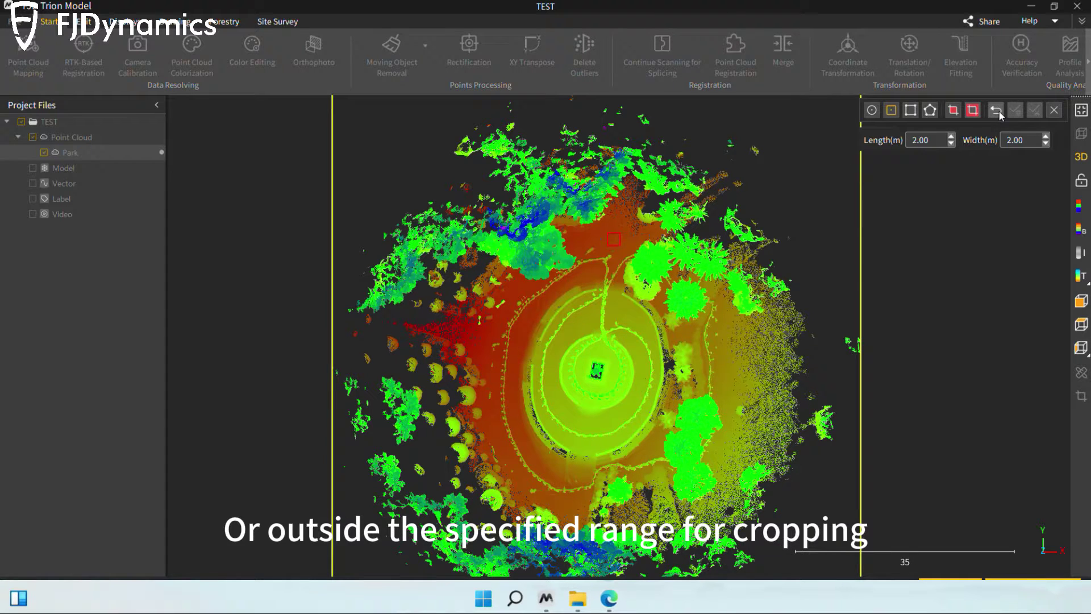
{"action": "left_click", "coordinate": [998, 112]}
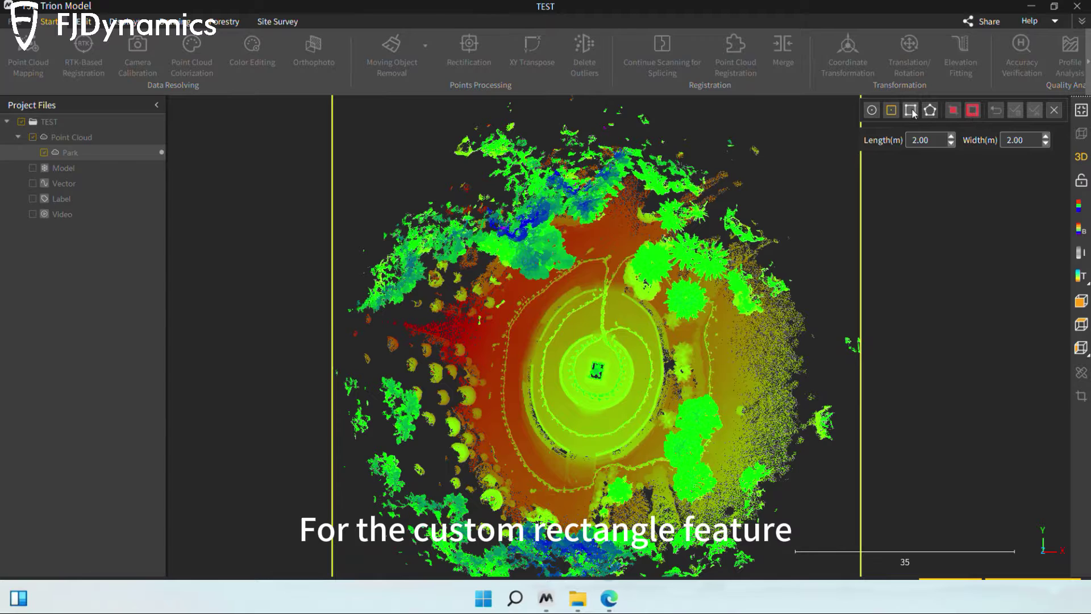
- Draw two custom crop rectangles, a small one on the red ground north of the central ring and a larger one east of it
{"action": "left_click", "coordinate": [911, 110]}
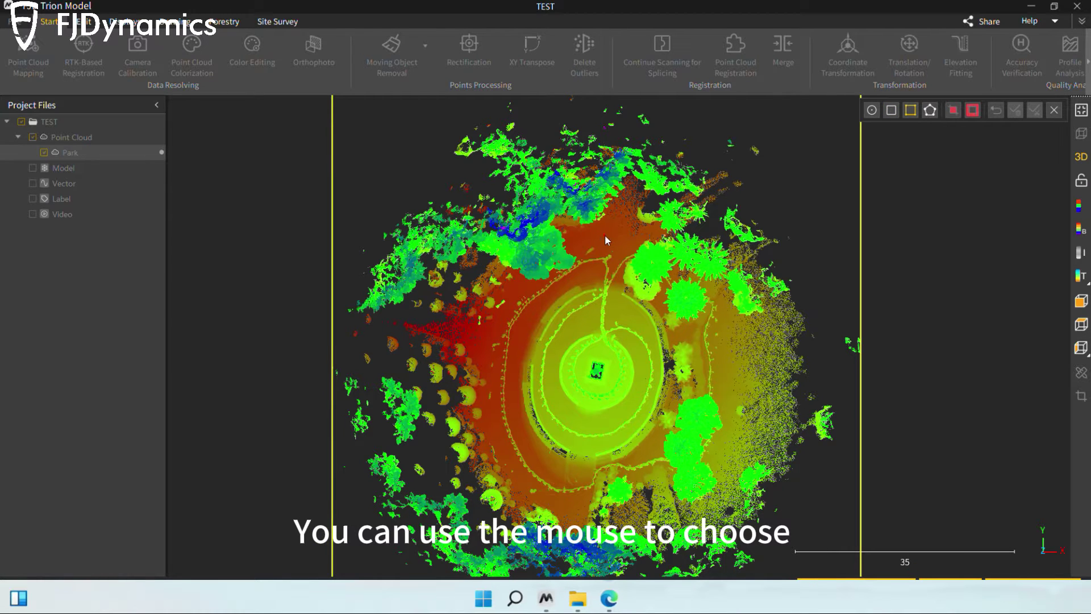
{"action": "left_click_drag", "start_coordinate": [605, 234], "coordinate": [615, 250]}
{"action": "left_click", "coordinate": [623, 257]}
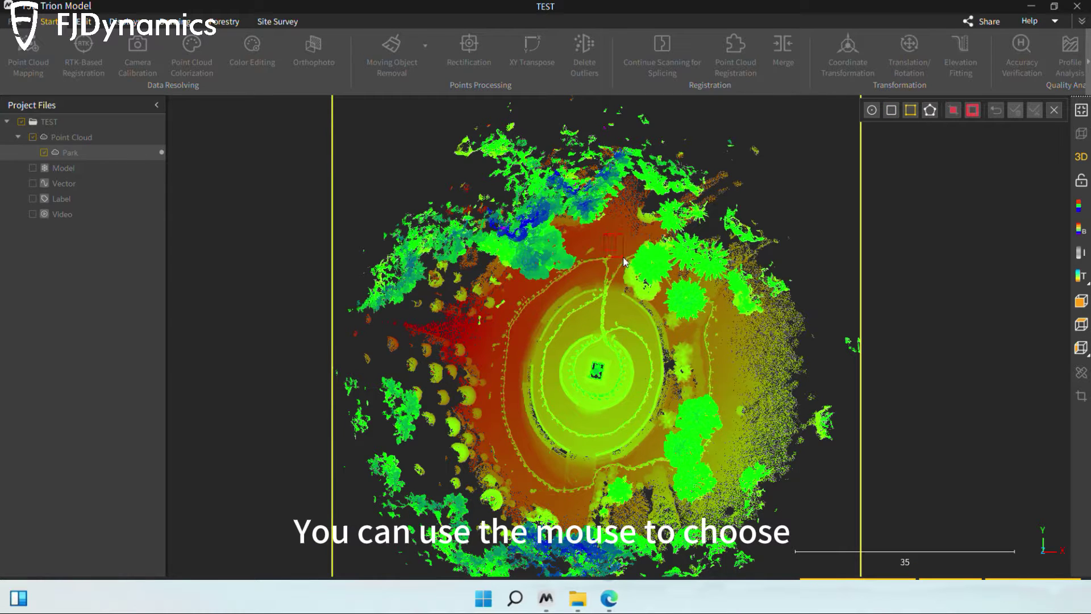
{"action": "left_click", "coordinate": [717, 333]}
{"action": "left_click", "coordinate": [751, 374]}
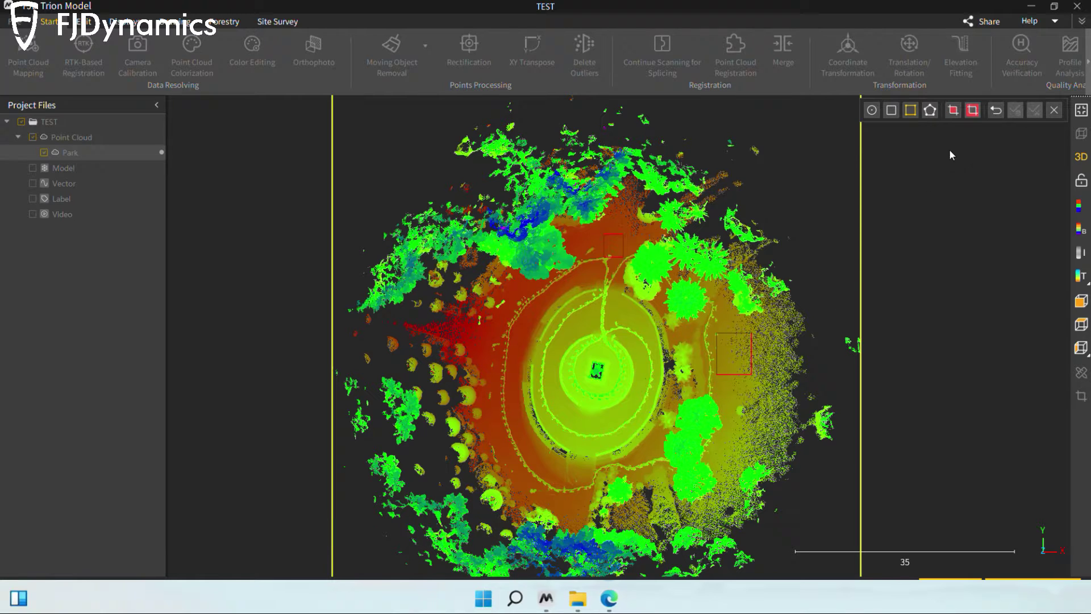
- Draw a closed polygonal crop boundary over the open ground east of the central ring, and undo it
{"action": "left_click", "coordinate": [931, 110]}
{"action": "left_click", "coordinate": [733, 329]}
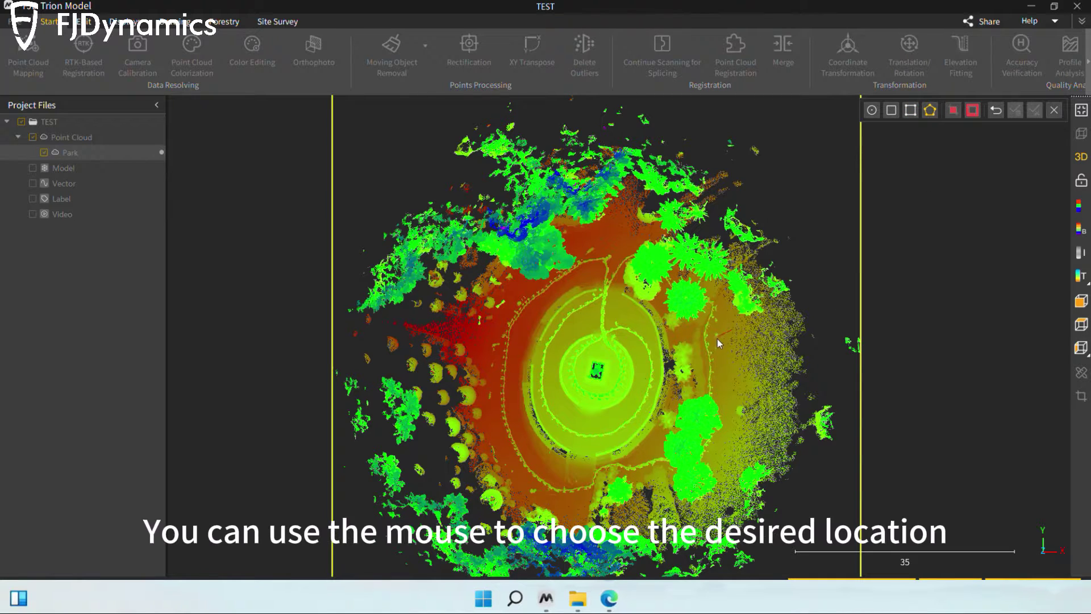
{"action": "left_click", "coordinate": [706, 342]}
{"action": "left_click", "coordinate": [709, 380]}
{"action": "left_click", "coordinate": [730, 407]}
{"action": "left_click", "coordinate": [752, 447]}
{"action": "left_click", "coordinate": [783, 365]}
{"action": "left_click", "coordinate": [784, 341]}
{"action": "left_click", "coordinate": [773, 322]}
{"action": "left_click", "coordinate": [764, 321]}
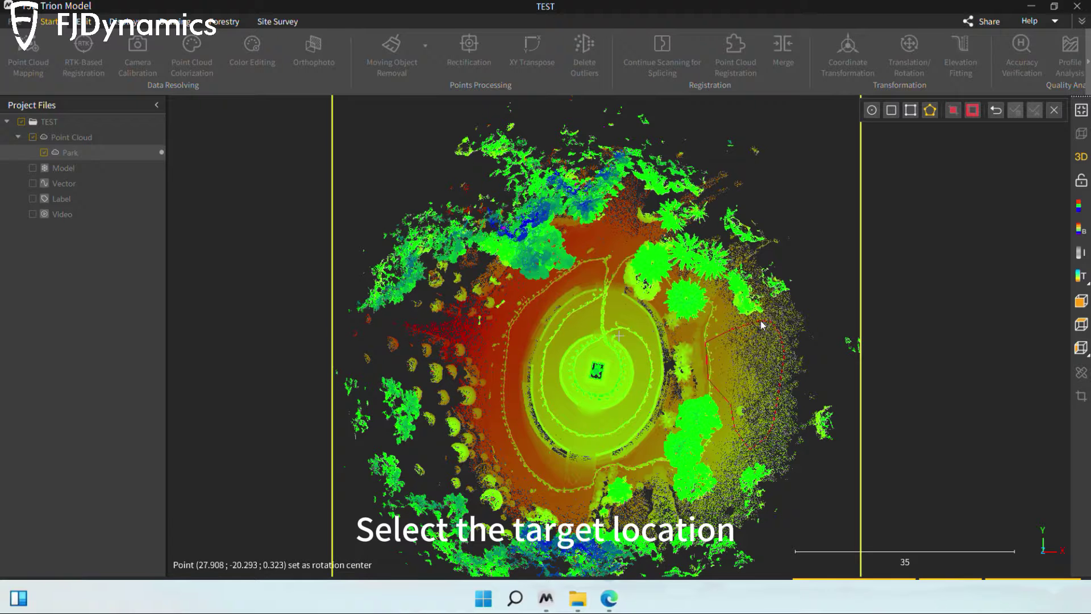
{"action": "right_click", "coordinate": [763, 321]}
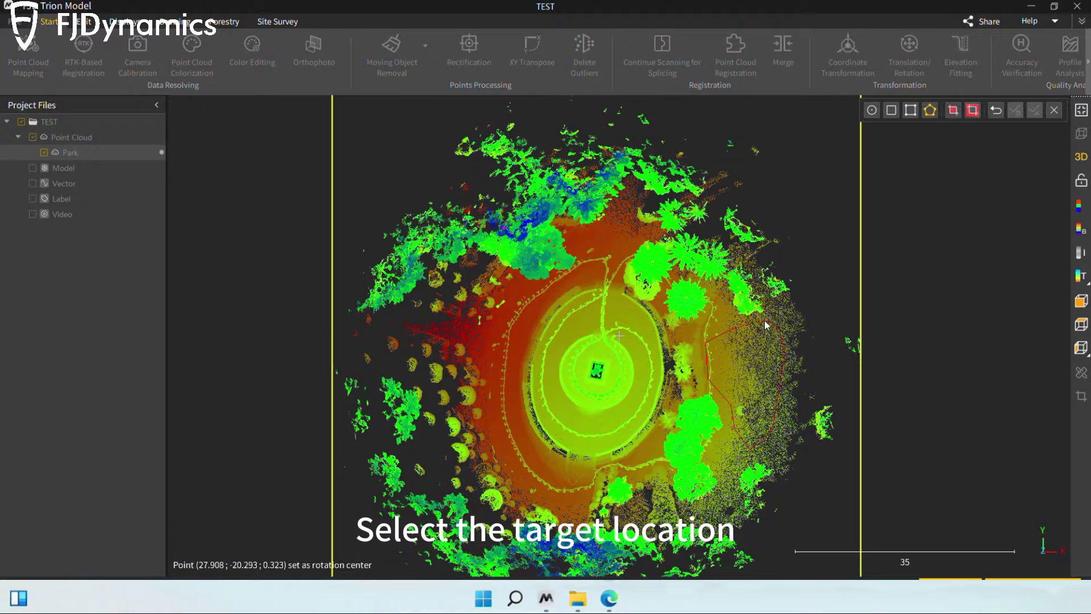
{"action": "left_click", "coordinate": [995, 110]}
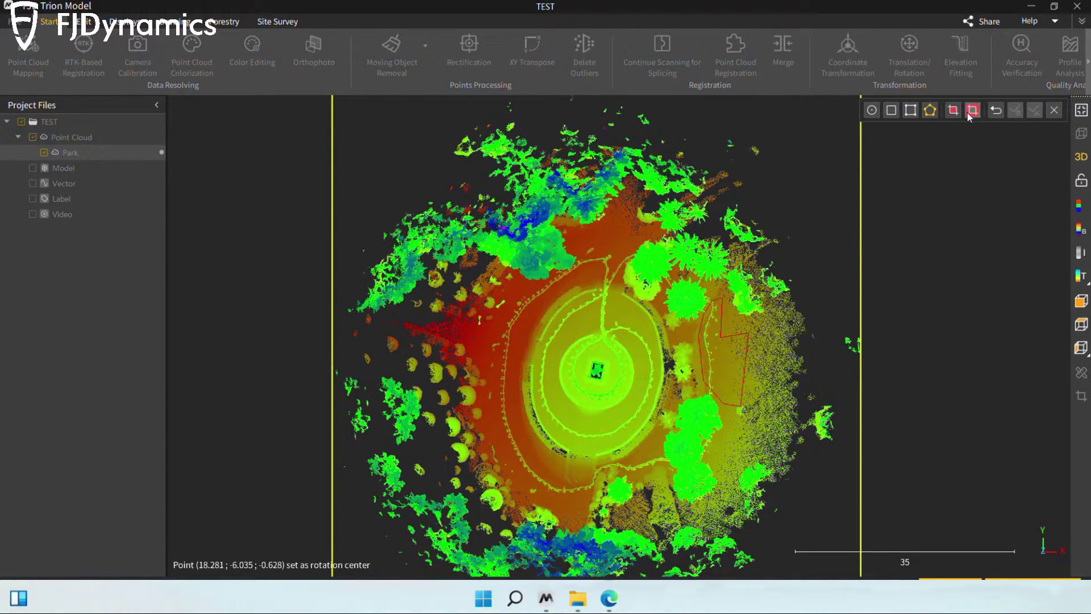
- Remove the points inside the polygon east of the central ring and apply the crop, discarding the removed points
{"action": "left_click", "coordinate": [970, 111]}
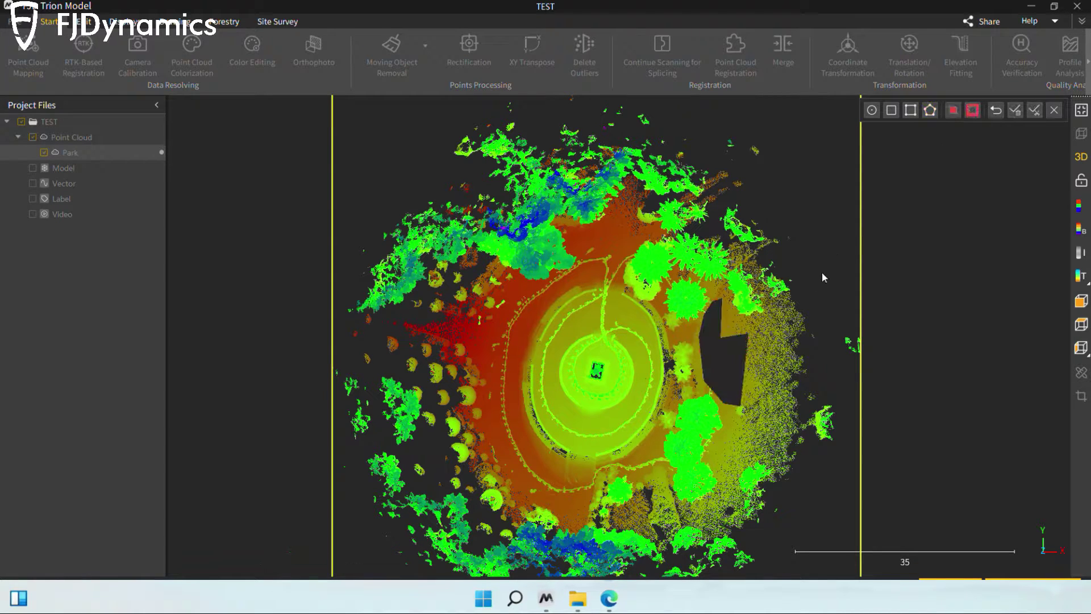
{"action": "left_click", "coordinate": [1015, 111]}
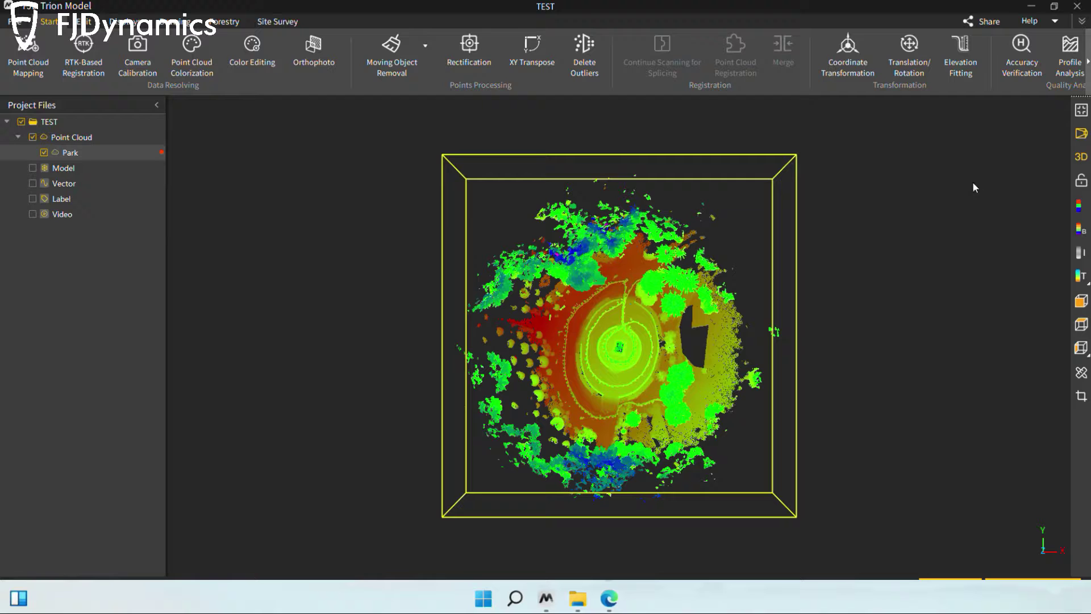
- Segment the area southeast of the central ring out of the Park cloud in orthographic view, keeping both parts, and toggle the remaining part's display
{"action": "left_click", "coordinate": [1082, 133]}
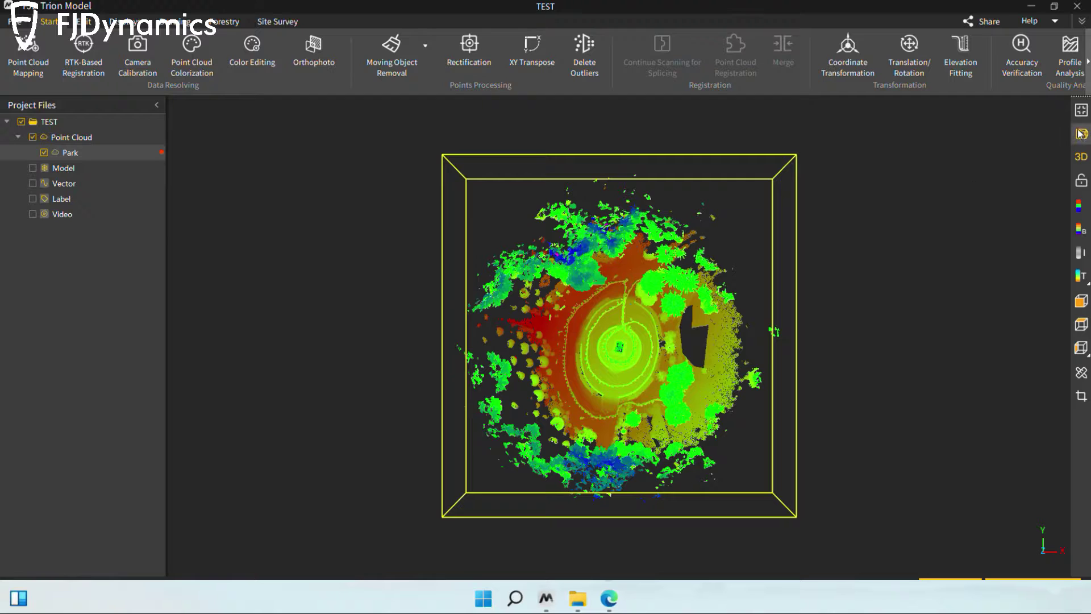
{"action": "left_click", "coordinate": [1081, 396]}
{"action": "left_click", "coordinate": [971, 111]}
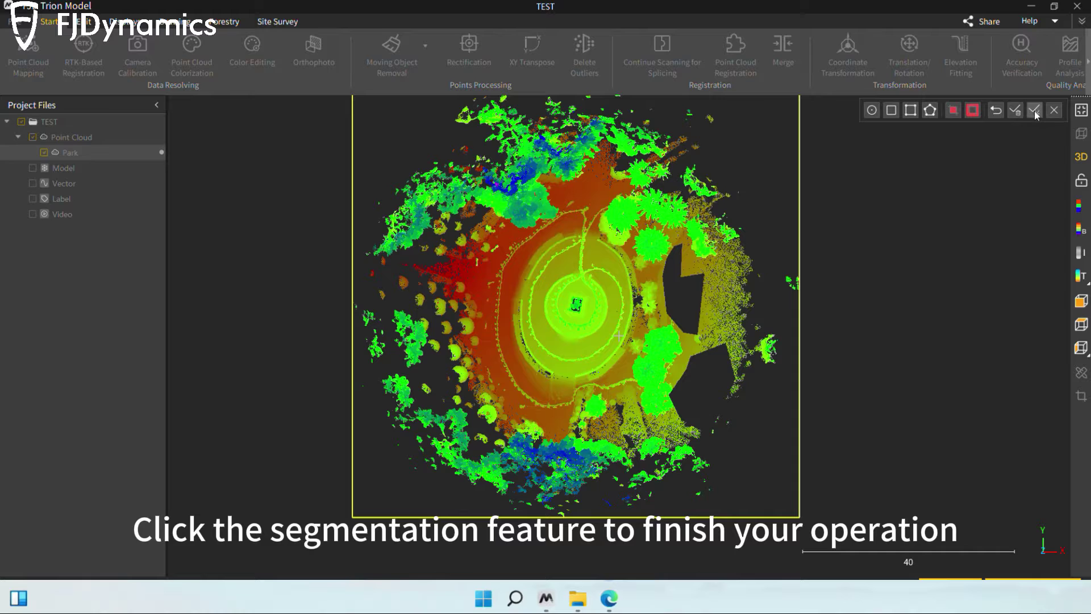
{"action": "left_click", "coordinate": [1034, 111]}
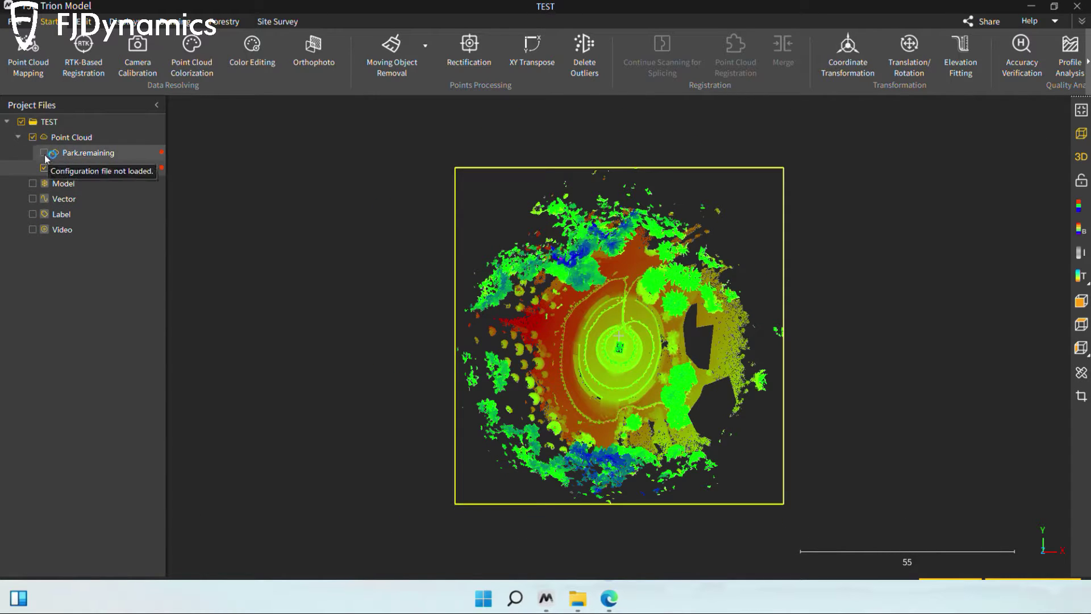
{"action": "left_click", "coordinate": [44, 153]}
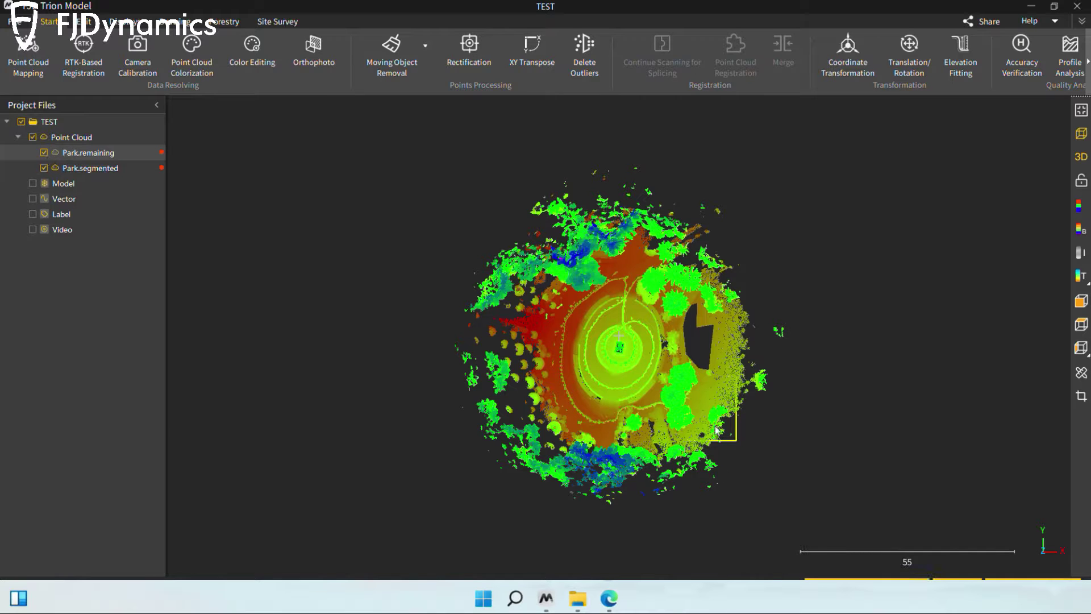
{"action": "left_click", "coordinate": [44, 154]}
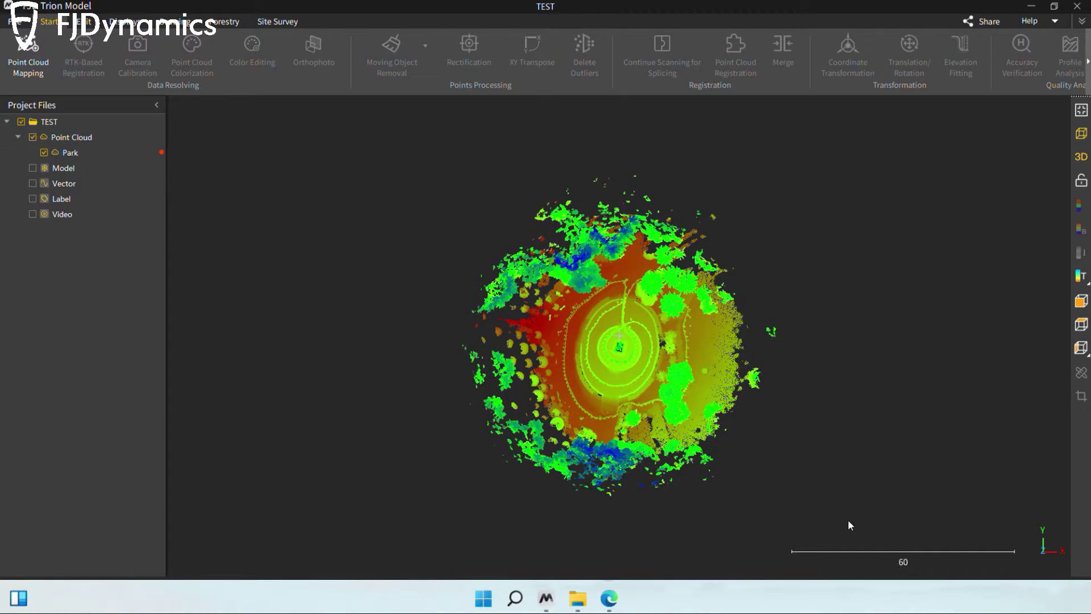
- Select the Park point cloud and start the Clipping Box feature on it
{"action": "scroll", "coordinate": [649, 388], "scroll_direction": "up", "scroll_amount": 3}
{"action": "left_click_drag", "start_coordinate": [653, 391], "coordinate": [543, 259]}
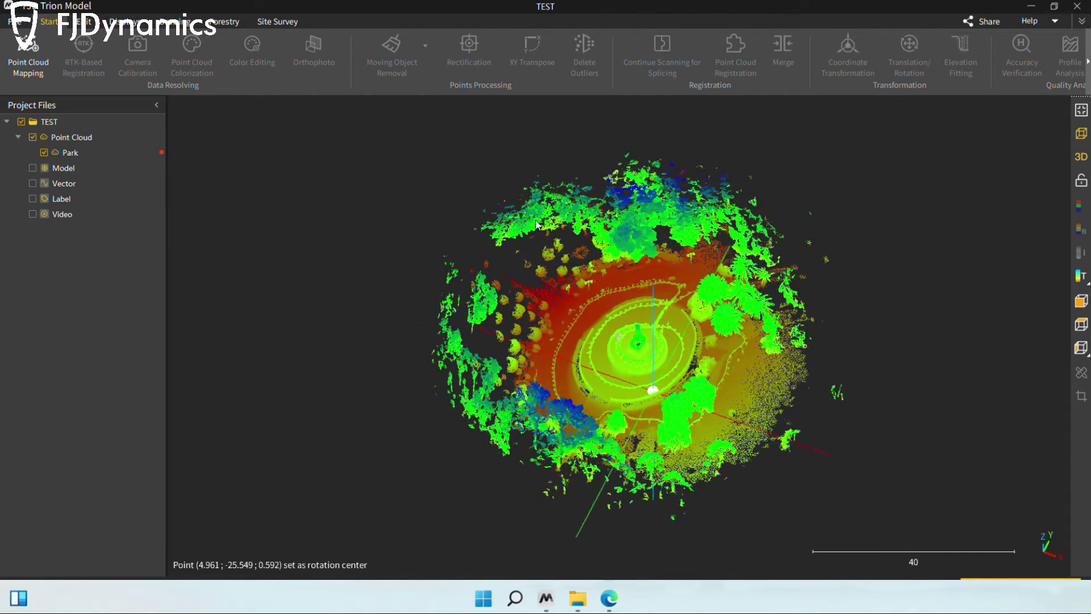
{"action": "right_click_drag", "start_coordinate": [712, 418], "coordinate": [651, 400]}
{"action": "left_click", "coordinate": [100, 151]}
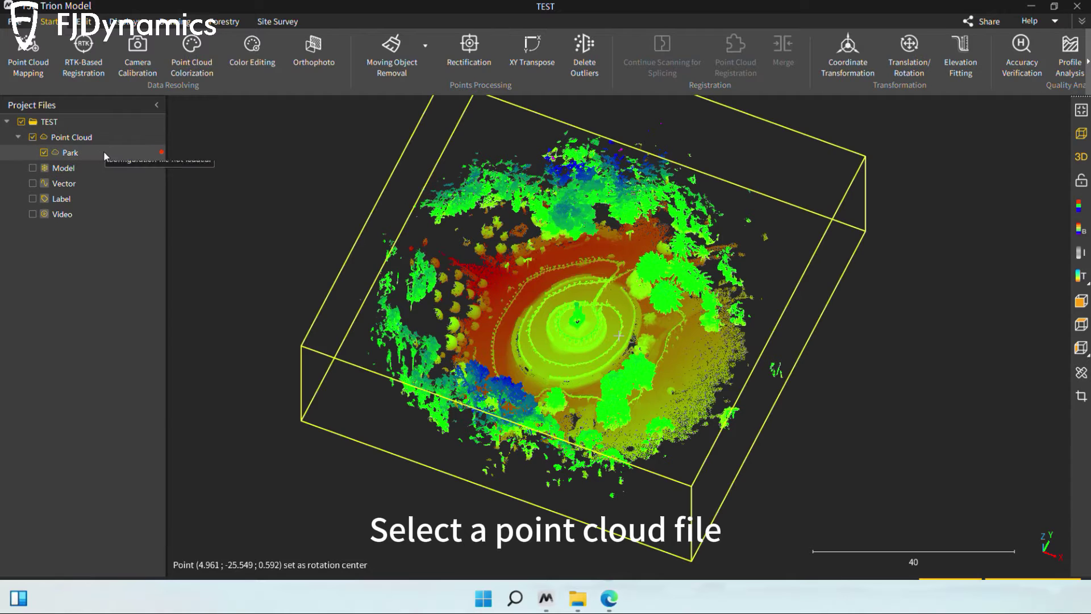
{"action": "left_click", "coordinate": [124, 22]}
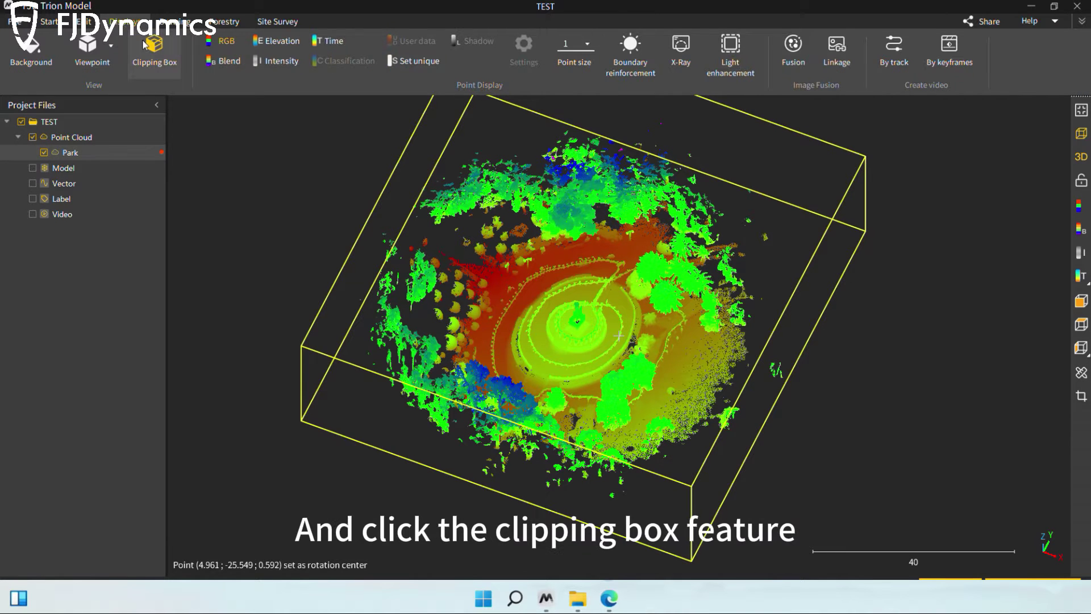
{"action": "left_click", "coordinate": [158, 55]}
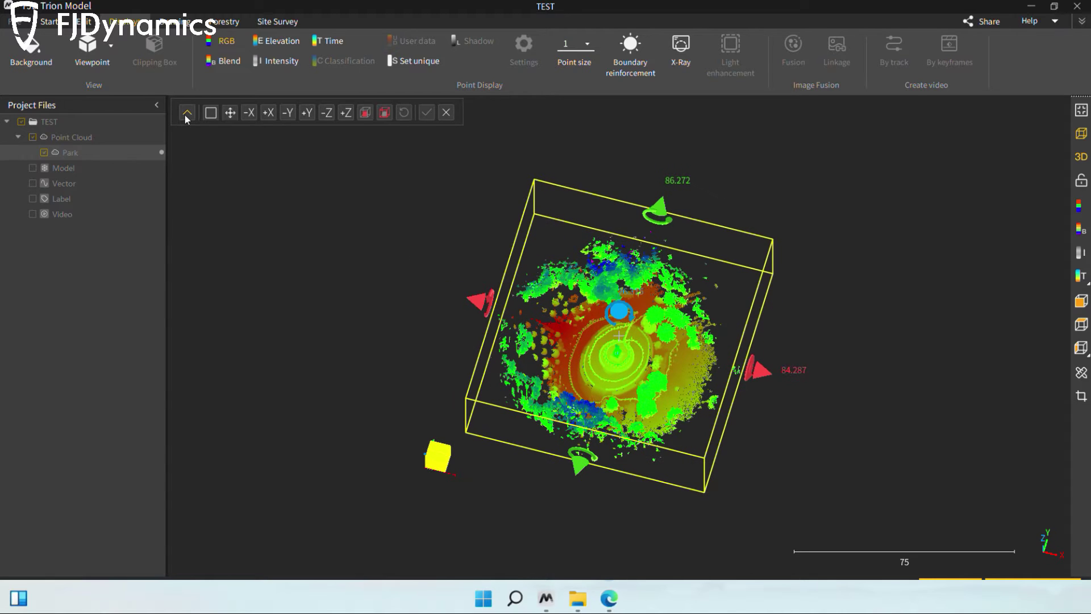
- Resize the clipping box with its handles to about 80.5 along X and 89.6 along Y
{"action": "double_click", "coordinate": [621, 286]}
{"action": "left_click_drag", "start_coordinate": [621, 287], "coordinate": [375, 270]}
{"action": "left_click_drag", "start_coordinate": [696, 257], "coordinate": [728, 262]}
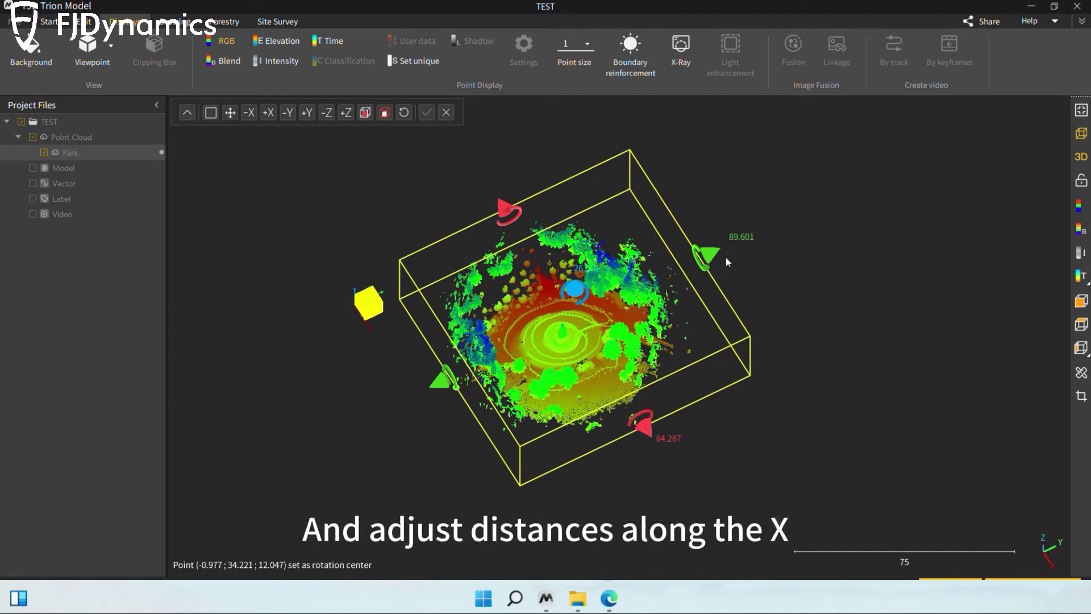
{"action": "mouse_move", "coordinate": [647, 430]}
{"action": "left_mouse_down"}
{"action": "mouse_move", "coordinate": [677, 480]}
{"action": "mouse_move", "coordinate": [645, 425]}
{"action": "left_mouse_up"}
{"action": "left_click_drag", "start_coordinate": [540, 355], "coordinate": [664, 348]}
- Set the clipping box's X axis and Y axis sizes to 40 each
{"action": "left_click", "coordinate": [187, 113]}
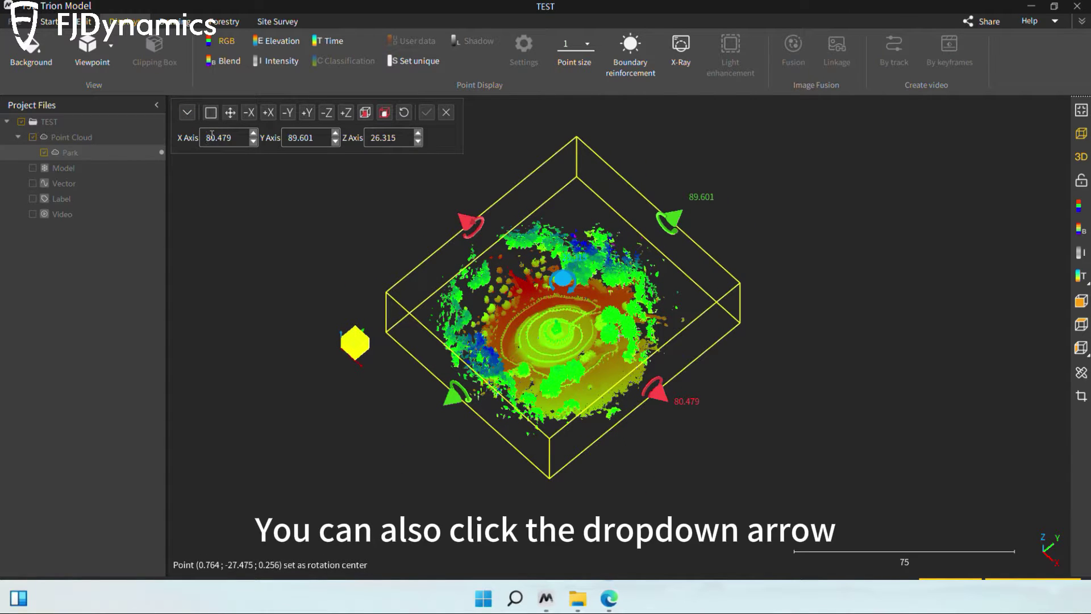
{"action": "left_click", "coordinate": [213, 135]}
{"action": "mouse_move", "coordinate": [218, 136]}
{"action": "left_mouse_down"}
{"action": "mouse_move", "coordinate": [238, 136]}
{"action": "mouse_move", "coordinate": [200, 134]}
{"action": "left_mouse_up"}
{"action": "type", "text": "40"}
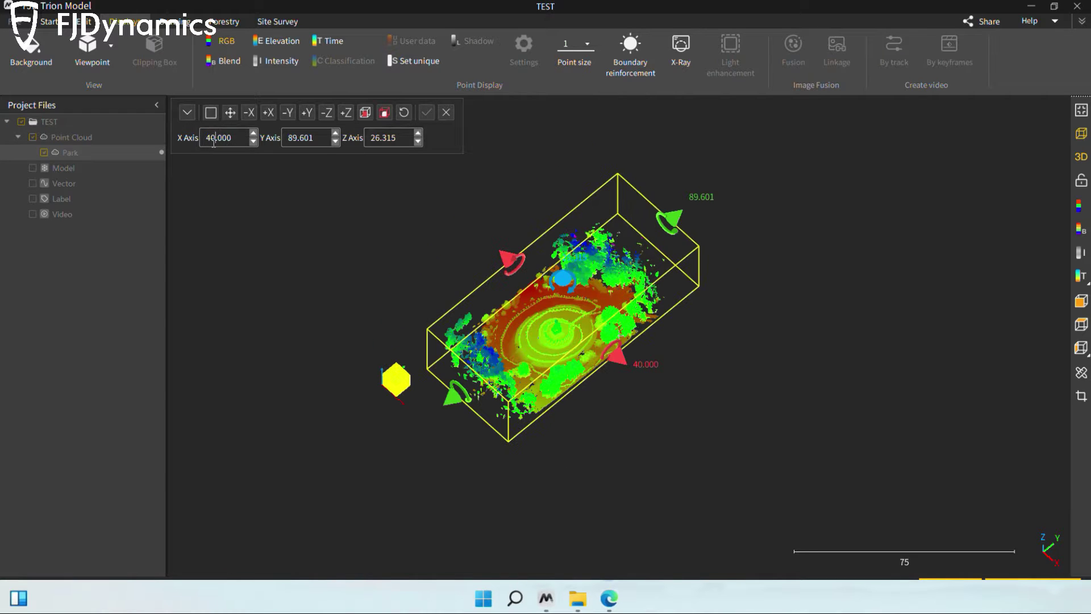
{"action": "left_click_drag", "start_coordinate": [321, 138], "coordinate": [288, 134]}
{"action": "type", "text": "40"}
{"action": "scroll", "coordinate": [796, 424], "scroll_direction": "up", "scroll_amount": 3}
{"action": "middle_click_drag", "start_coordinate": [796, 424], "coordinate": [815, 466]}
{"action": "scroll", "coordinate": [773, 442], "scroll_direction": "up", "scroll_amount": 3}
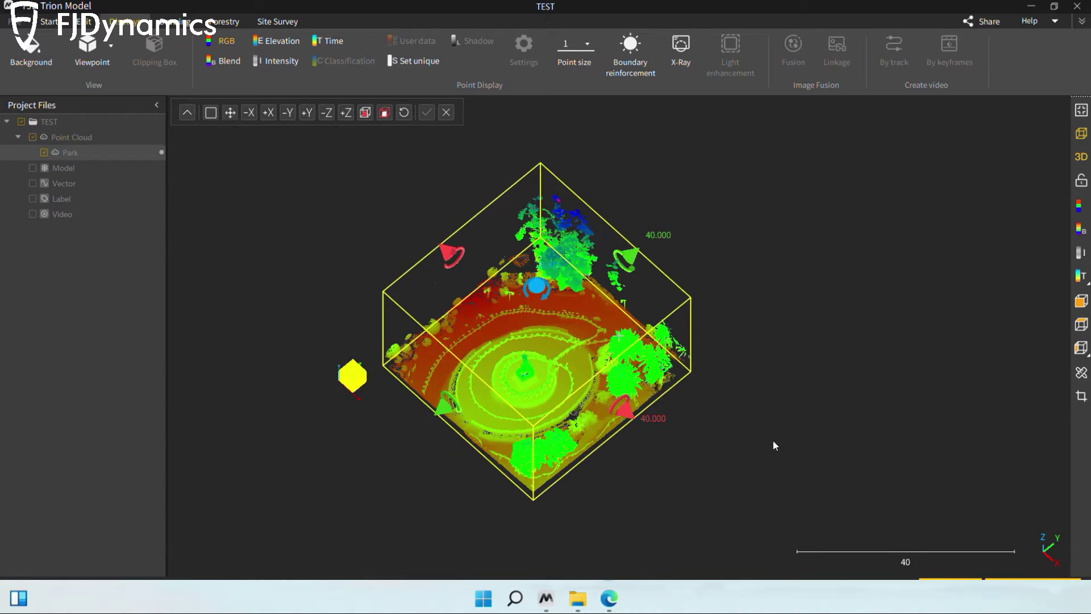
- Set the clipping box's Z axis size to 25
{"action": "left_click_drag", "start_coordinate": [774, 445], "coordinate": [779, 317]}
{"action": "left_click", "coordinate": [186, 112]}
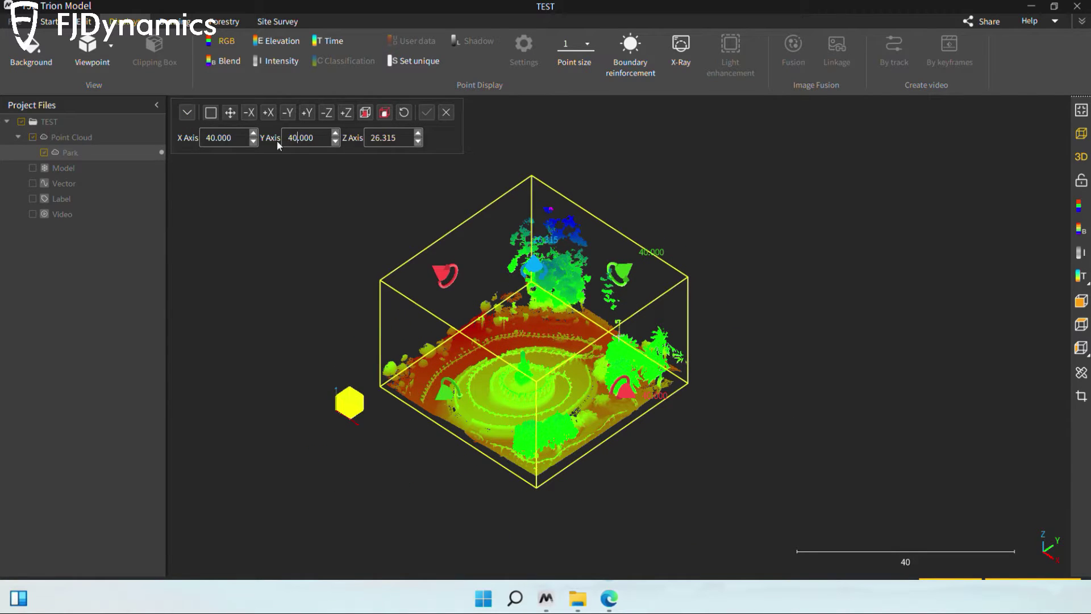
{"action": "left_click_drag", "start_coordinate": [400, 138], "coordinate": [376, 138]}
{"action": "type", "text": "5"}
{"action": "key", "text": "Return"}
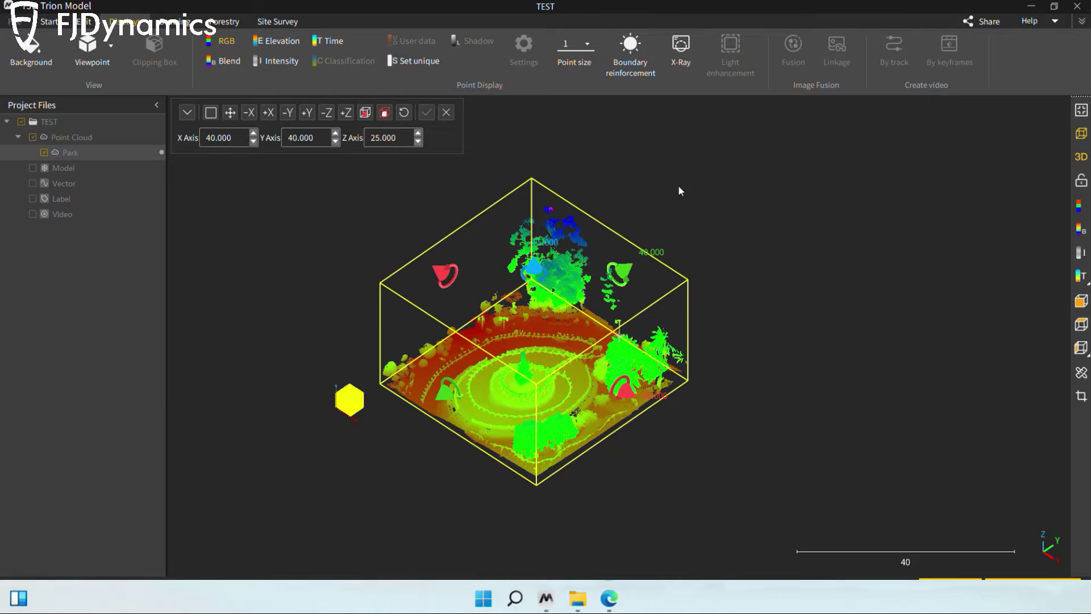
{"action": "left_click_drag", "start_coordinate": [677, 185], "coordinate": [630, 261]}
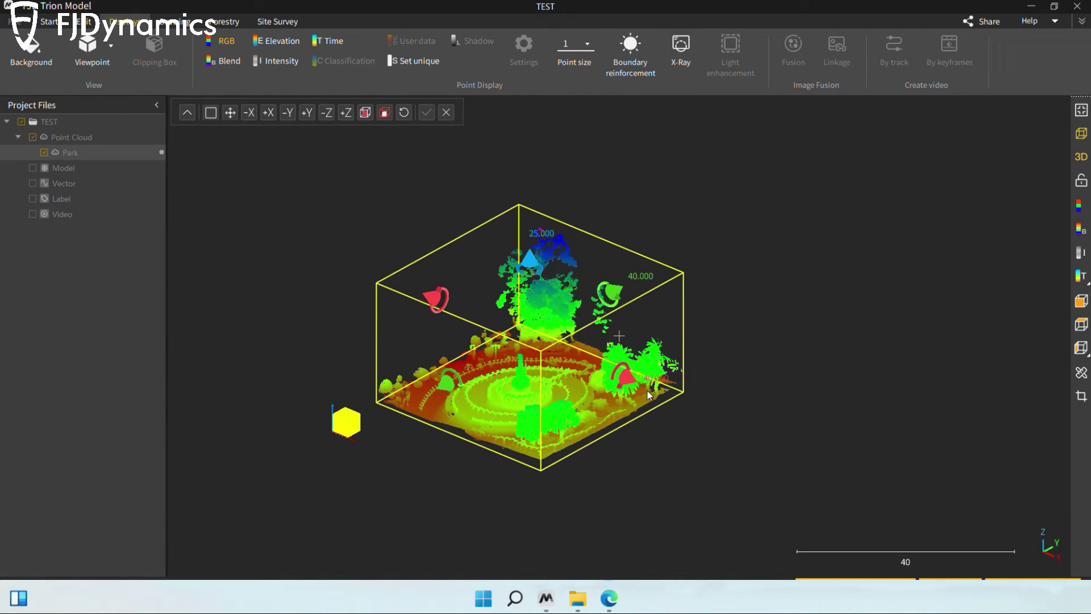
- Toggle the clipping box's frame and adjustment arrows off and back on
{"action": "left_click", "coordinate": [208, 114]}
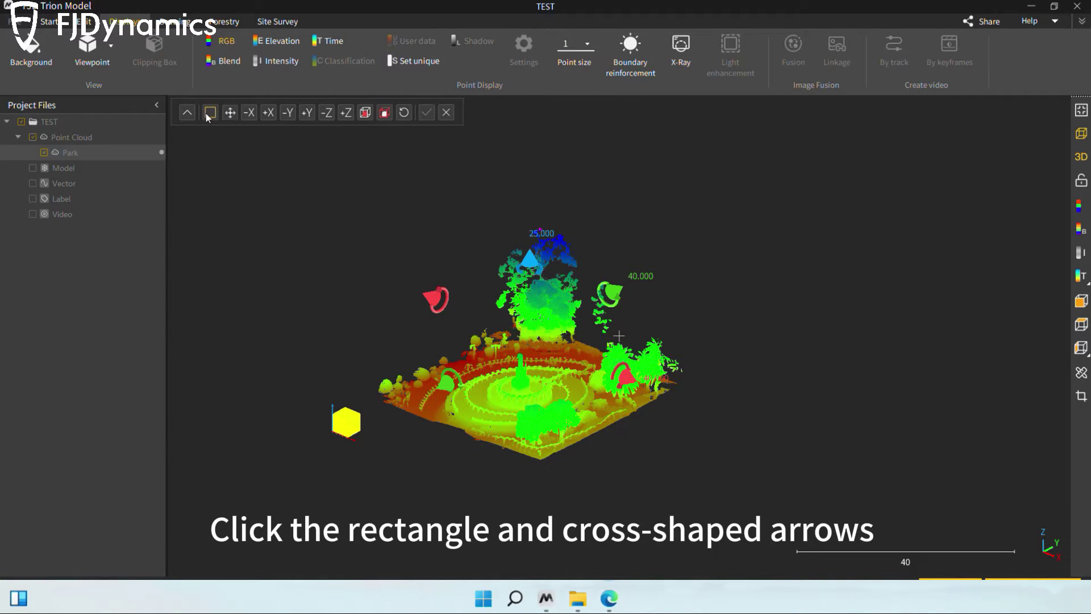
{"action": "left_click", "coordinate": [209, 115]}
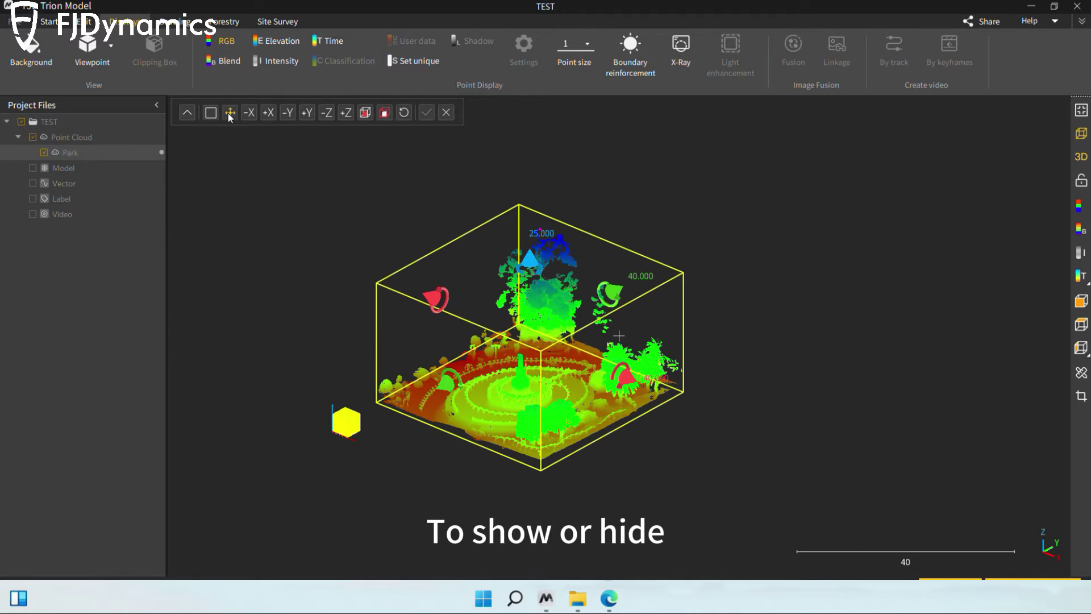
{"action": "left_click", "coordinate": [230, 115]}
{"action": "left_click", "coordinate": [212, 115]}
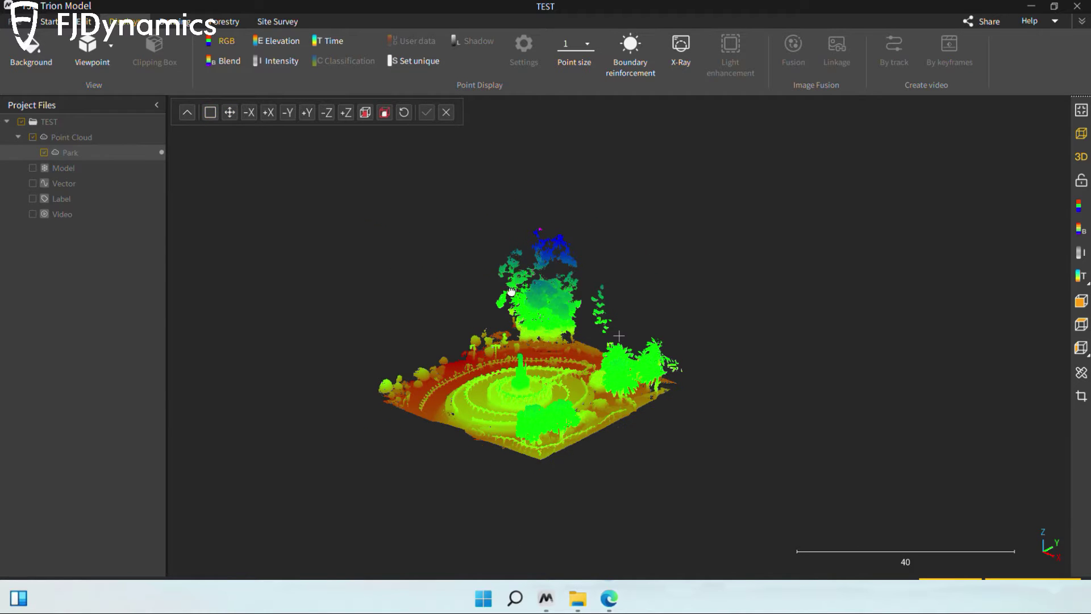
{"action": "left_click_drag", "start_coordinate": [514, 319], "coordinate": [402, 274]}
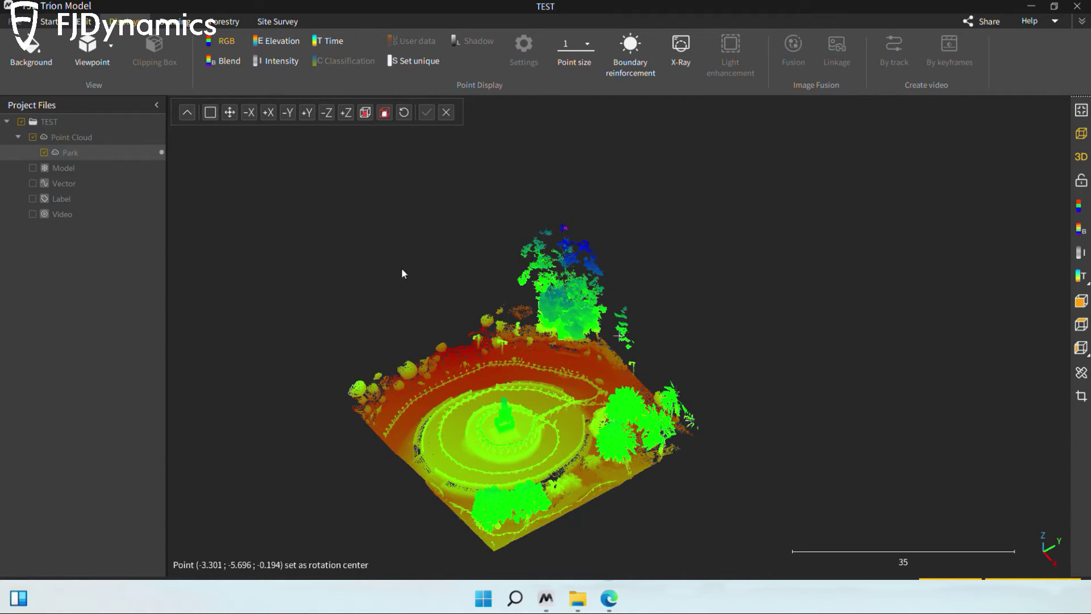
{"action": "left_click", "coordinate": [227, 113]}
{"action": "left_click", "coordinate": [211, 112]}
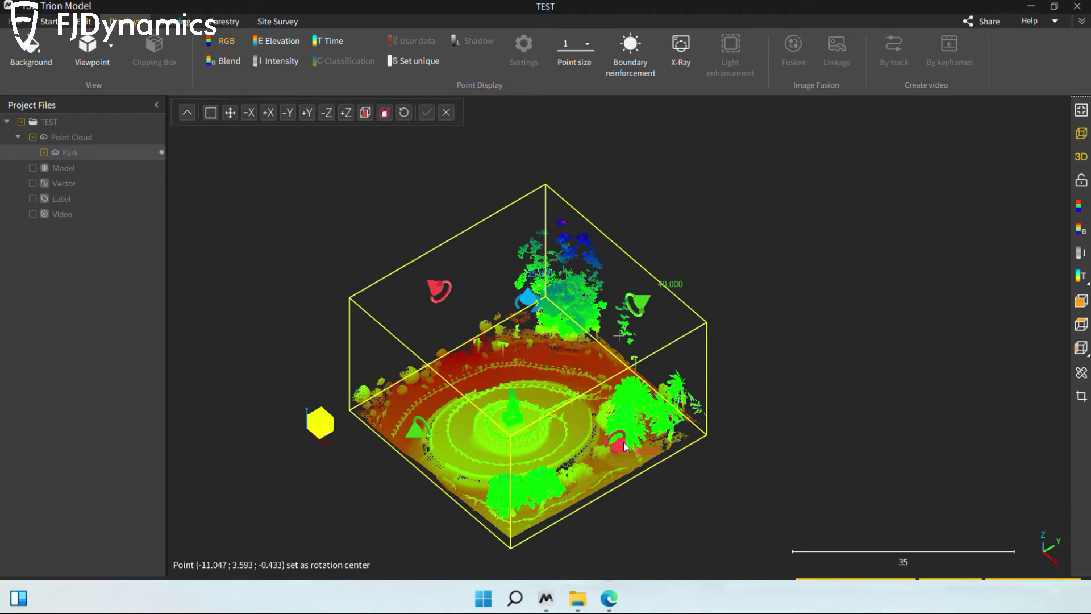
- Shrink the clipping box with its handles to about 12.15 along X and 15.73 along Y
{"action": "left_click_drag", "start_coordinate": [621, 449], "coordinate": [505, 371]}
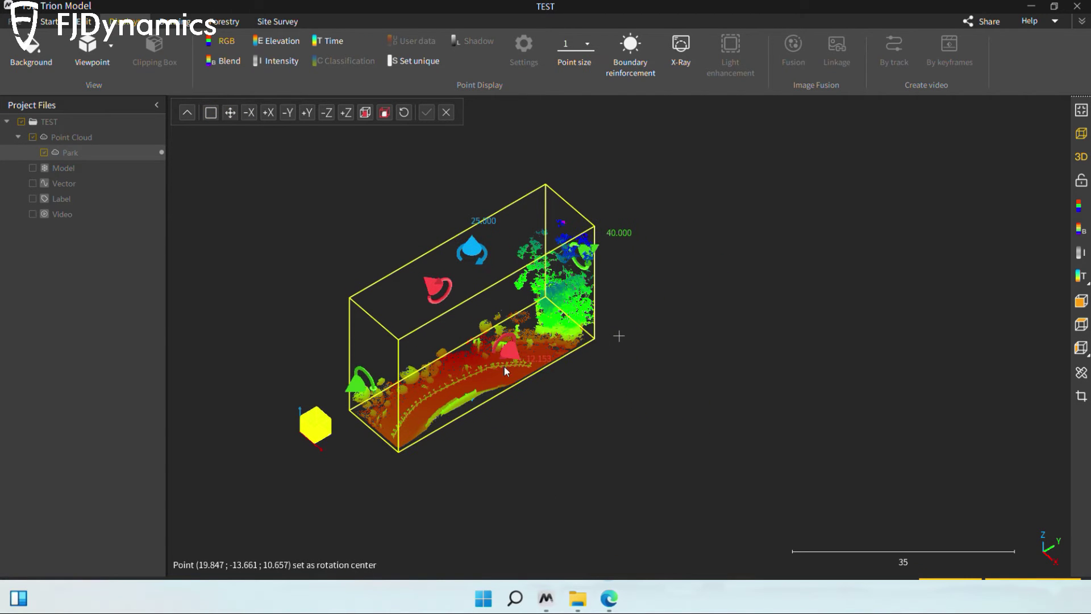
{"action": "left_click_drag", "start_coordinate": [585, 257], "coordinate": [447, 333]}
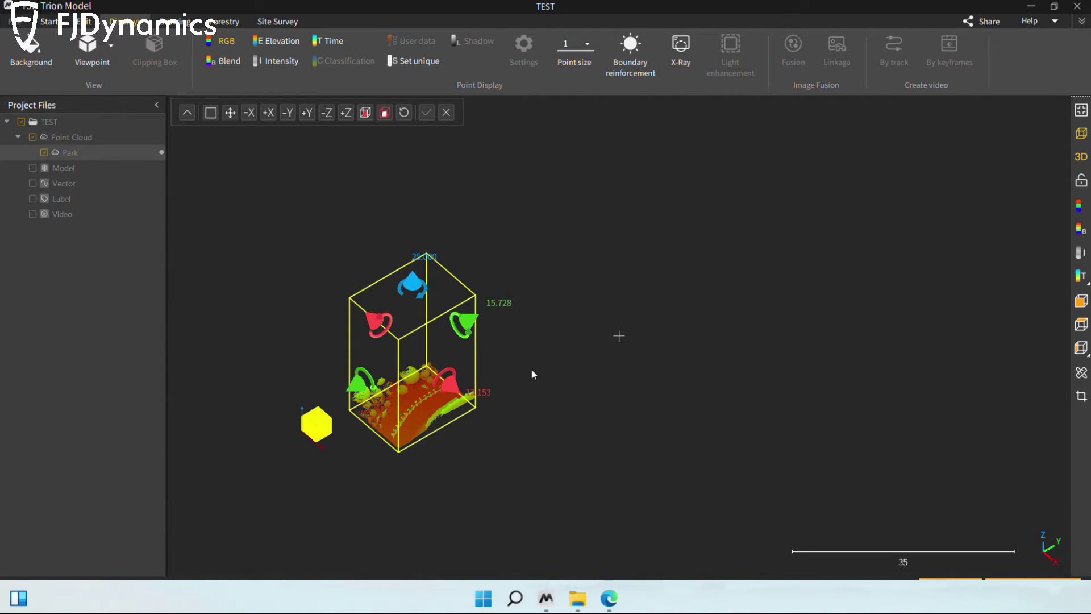
{"action": "left_click_drag", "start_coordinate": [532, 370], "coordinate": [544, 405]}
- Shift the clipping box through the cloud in the +X, -X, -Y, +Y, -Z and +Z directions
{"action": "left_click", "coordinate": [264, 113]}
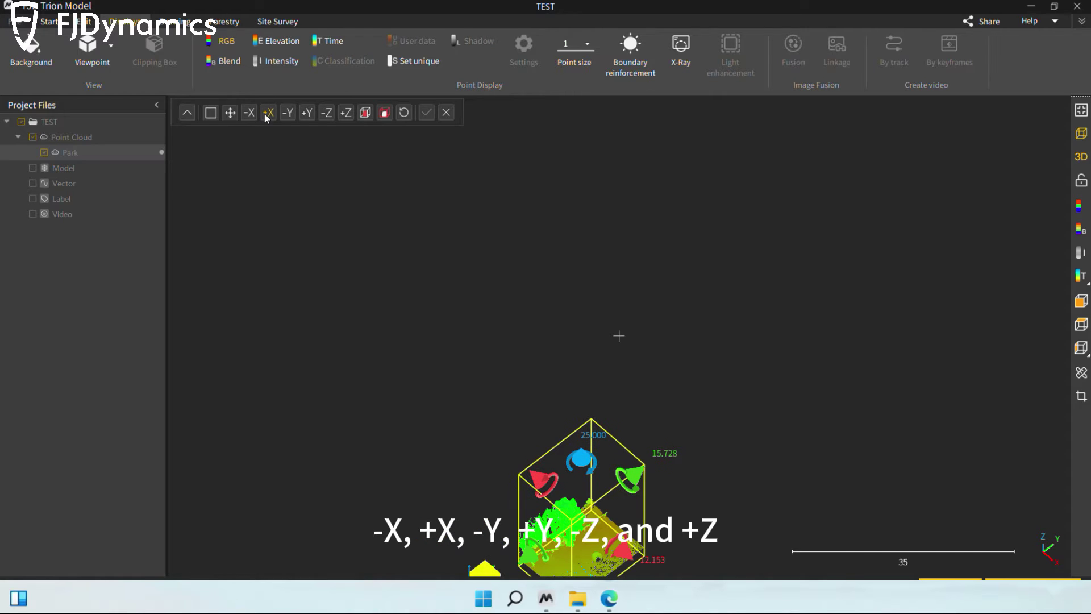
{"action": "left_click", "coordinate": [249, 113]}
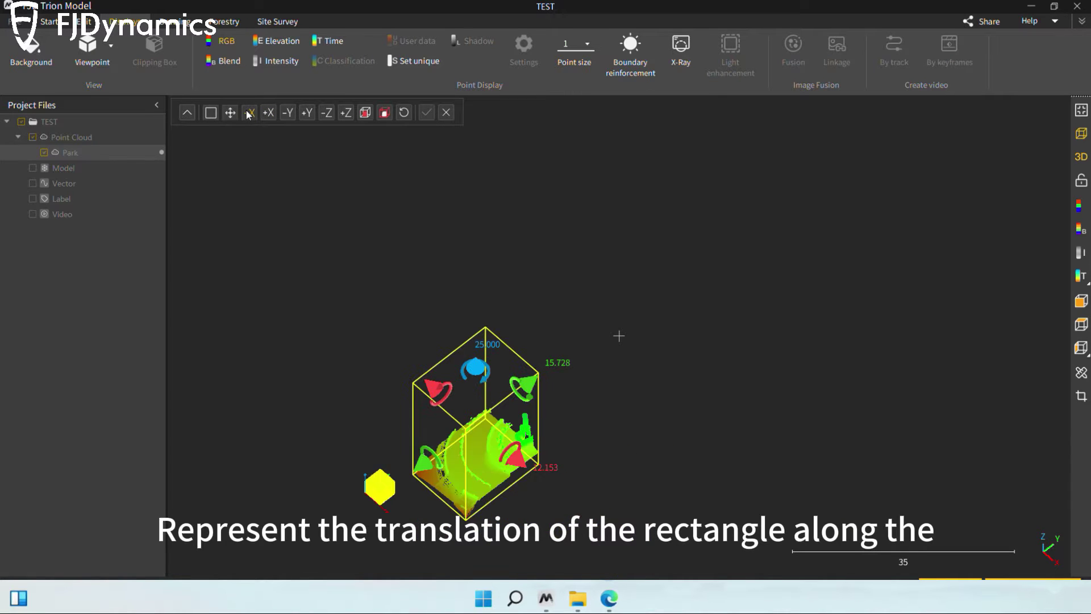
{"action": "left_click", "coordinate": [286, 112]}
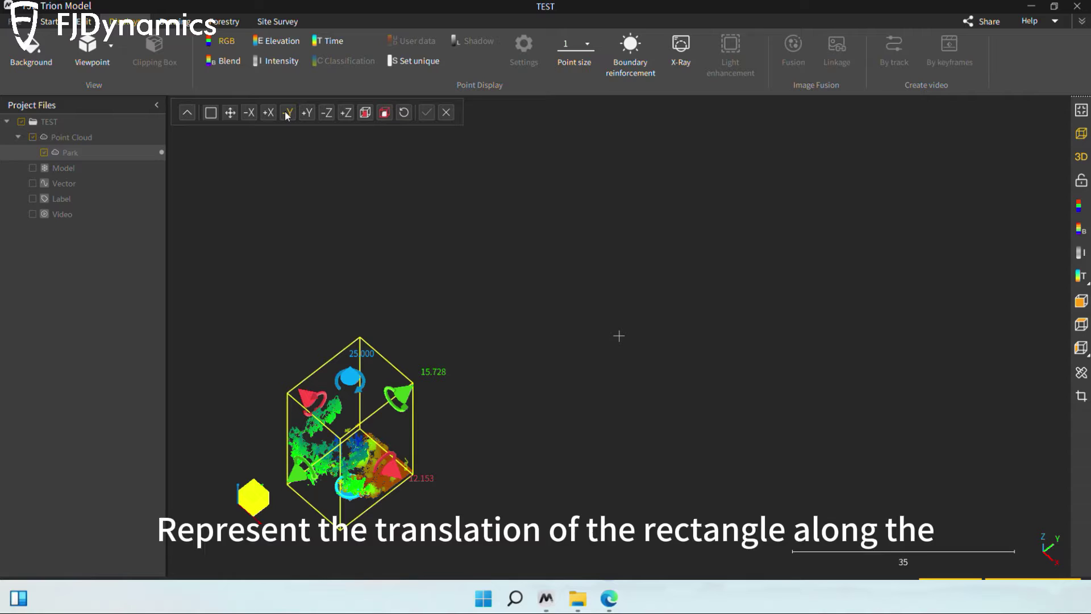
{"action": "left_click", "coordinate": [307, 114]}
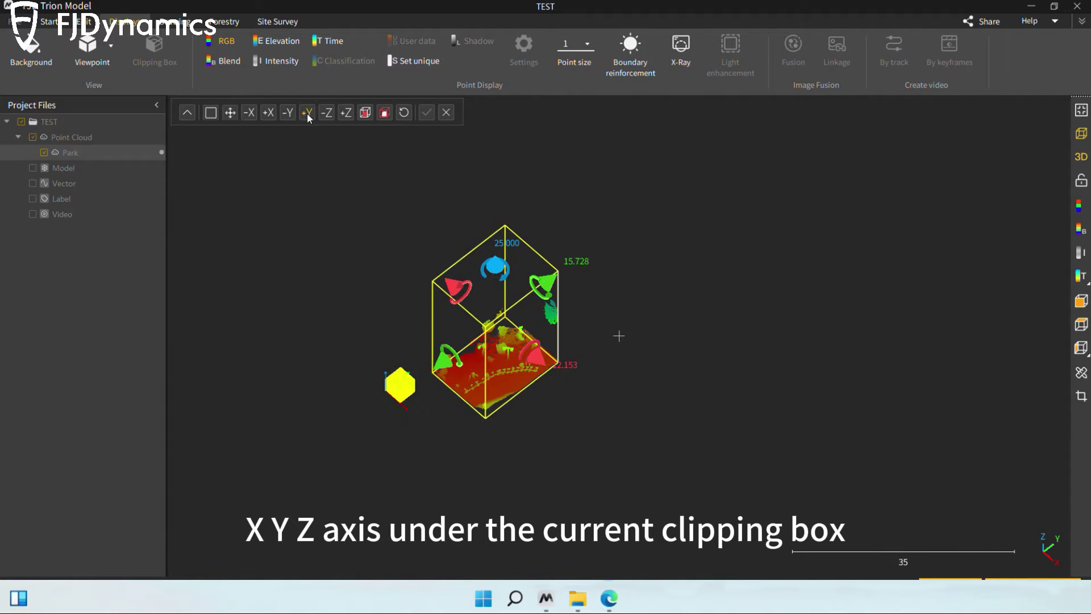
{"action": "left_click", "coordinate": [307, 114]}
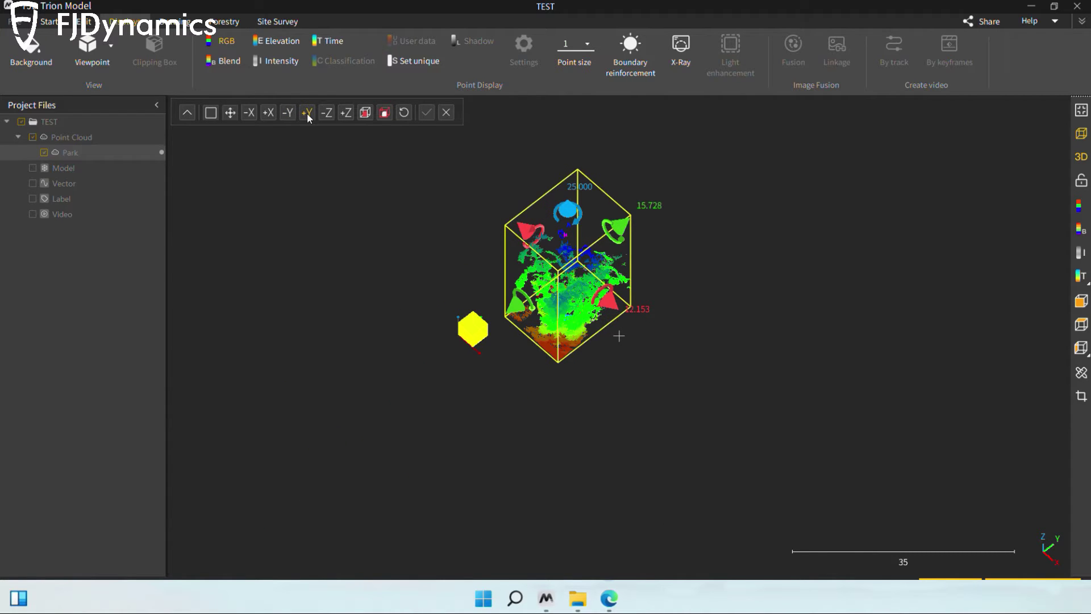
{"action": "left_click", "coordinate": [328, 112]}
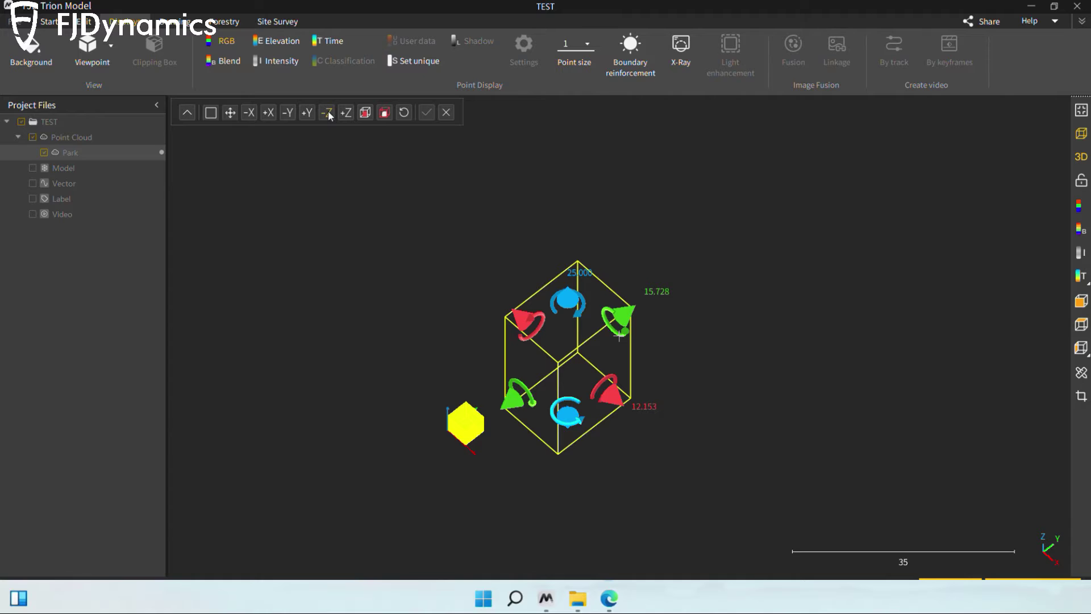
{"action": "left_click", "coordinate": [346, 112]}
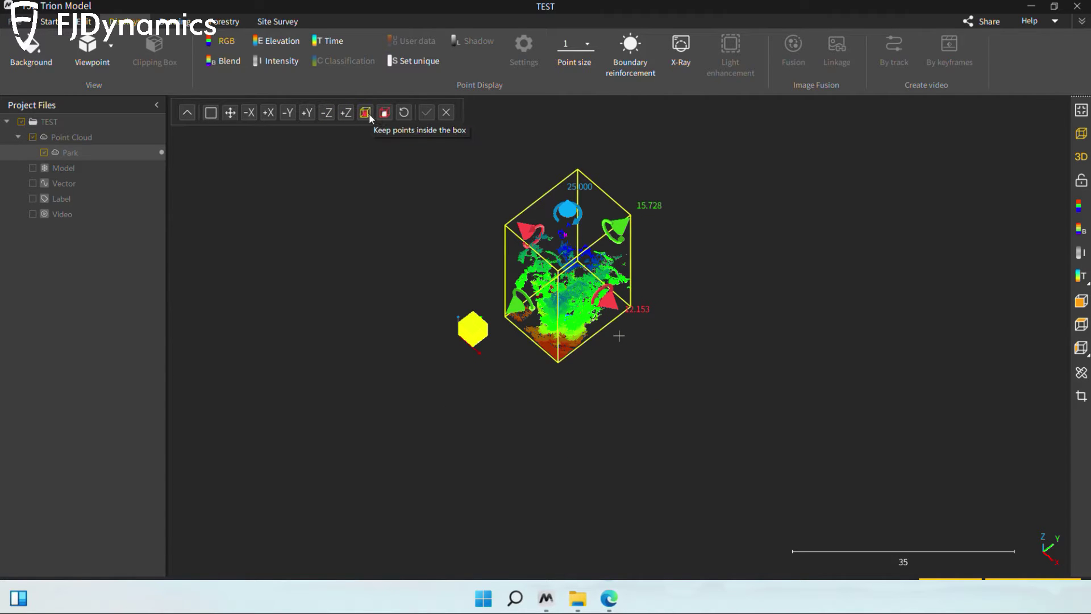
- Keep only the points inside the clipping box around the tall trees and inspect them from another angle
{"action": "left_click", "coordinate": [365, 112]}
{"action": "scroll", "coordinate": [595, 251], "scroll_direction": "up", "scroll_amount": 2}
{"action": "double_click", "coordinate": [574, 282]}
{"action": "left_click_drag", "start_coordinate": [574, 283], "coordinate": [648, 211]}
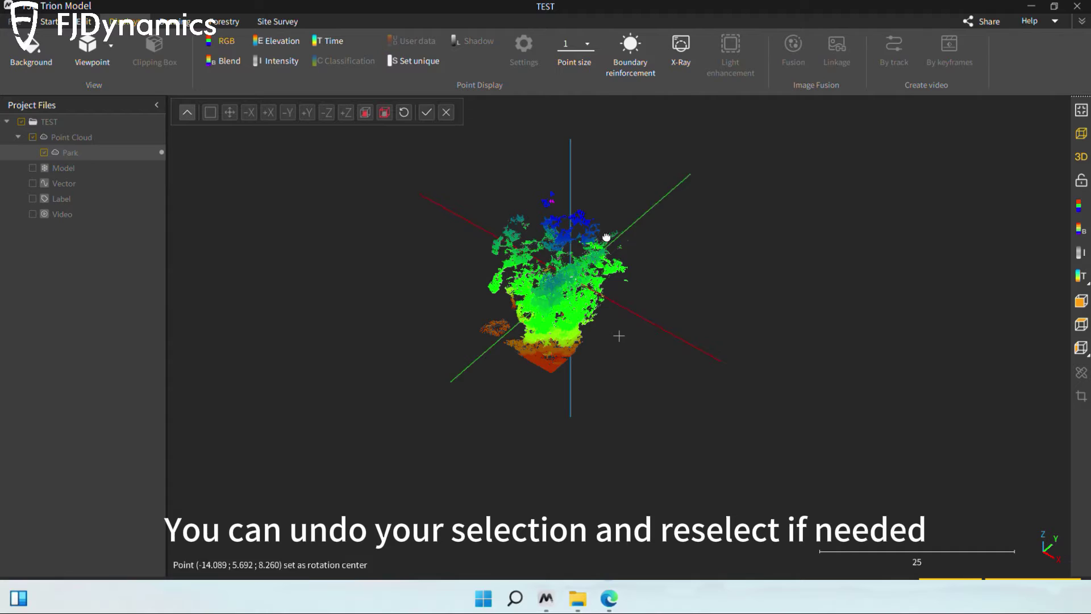
- Reset the clipping box to the whole Park cloud and lower its top to a height of about 5.7
{"action": "left_click", "coordinate": [384, 111]}
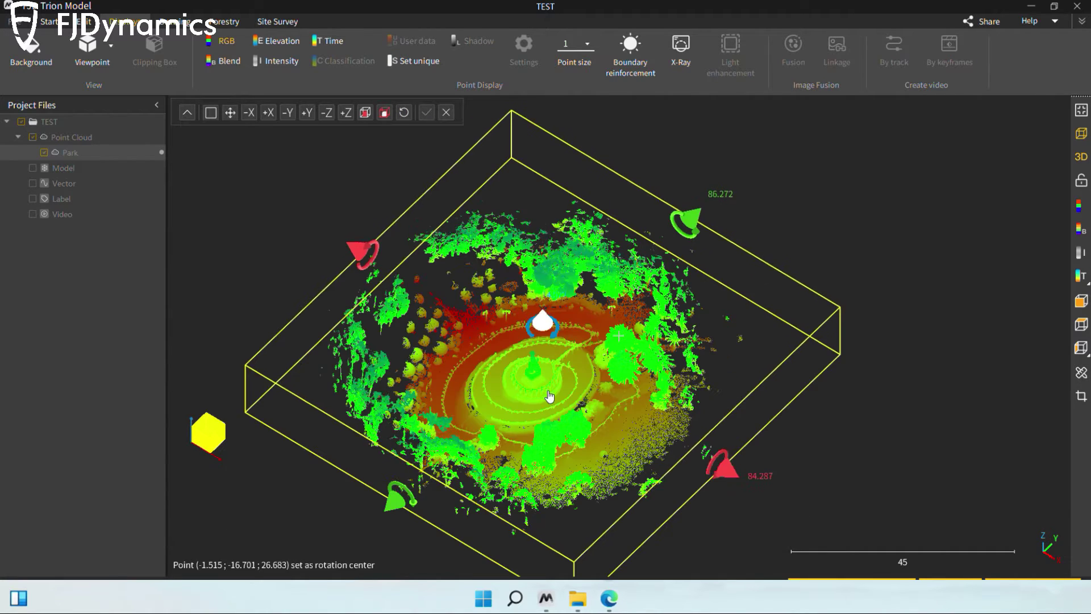
{"action": "left_click_drag", "start_coordinate": [547, 398], "coordinate": [558, 450]}
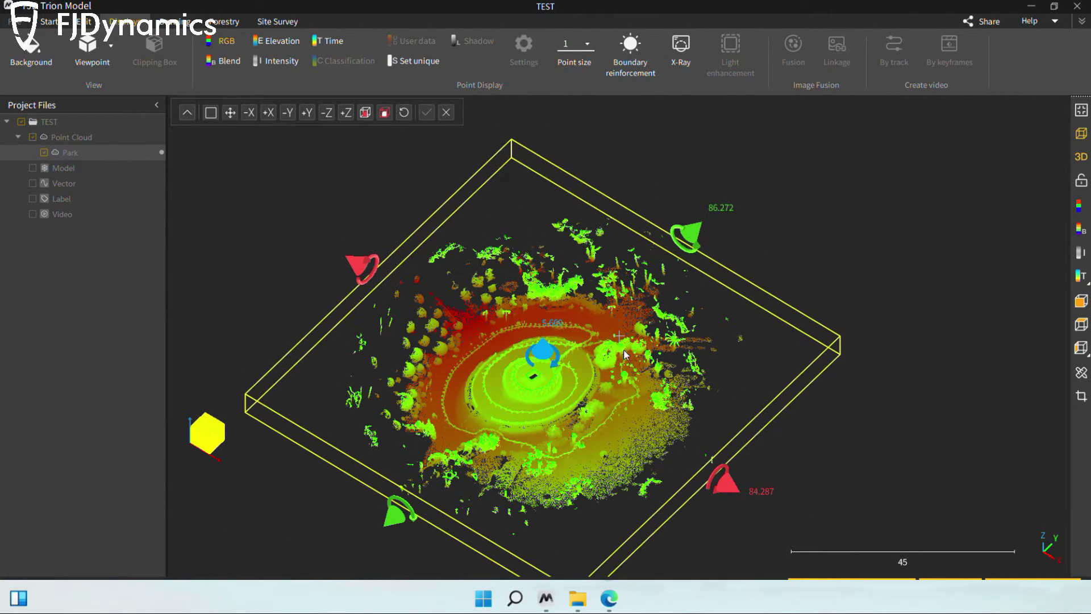
{"action": "left_click_drag", "start_coordinate": [622, 332], "coordinate": [551, 301]}
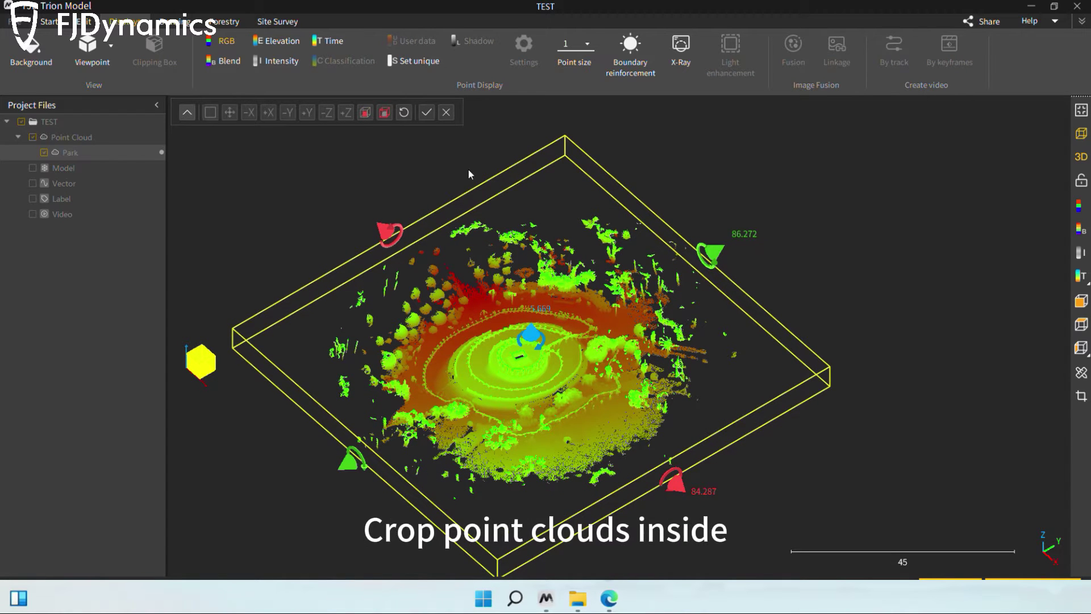
- Crop the points inside the flattened clipping box and apply the result as a separate point cloud
{"action": "left_click", "coordinate": [427, 112]}
{"action": "double_click", "coordinate": [519, 283]}
{"action": "left_click_drag", "start_coordinate": [519, 283], "coordinate": [233, 231]}
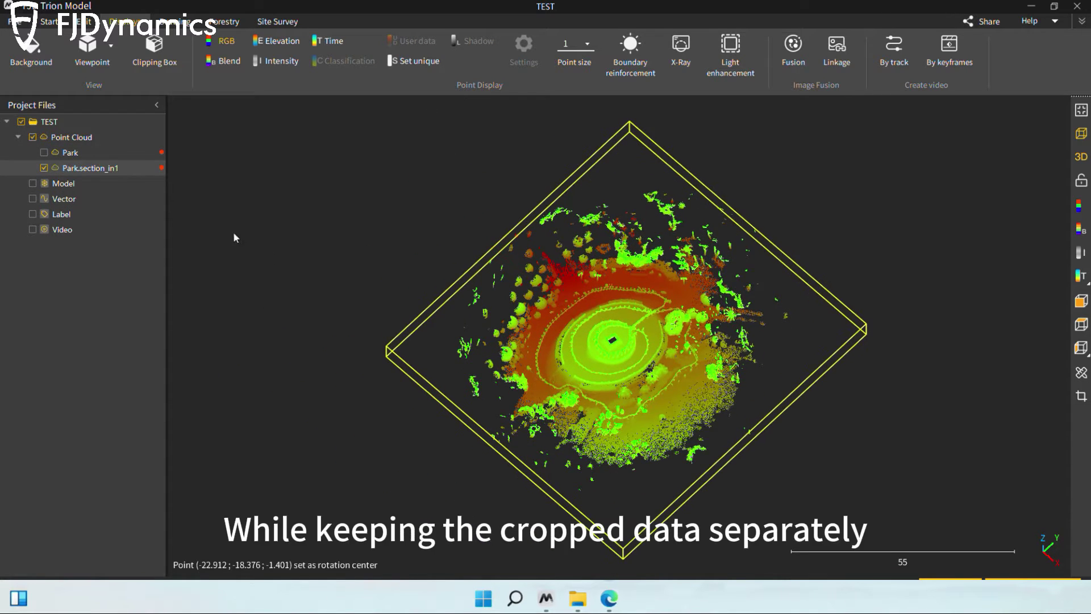
- Display the source Park cloud and hide the cropped section cloud
{"action": "left_click", "coordinate": [44, 152]}
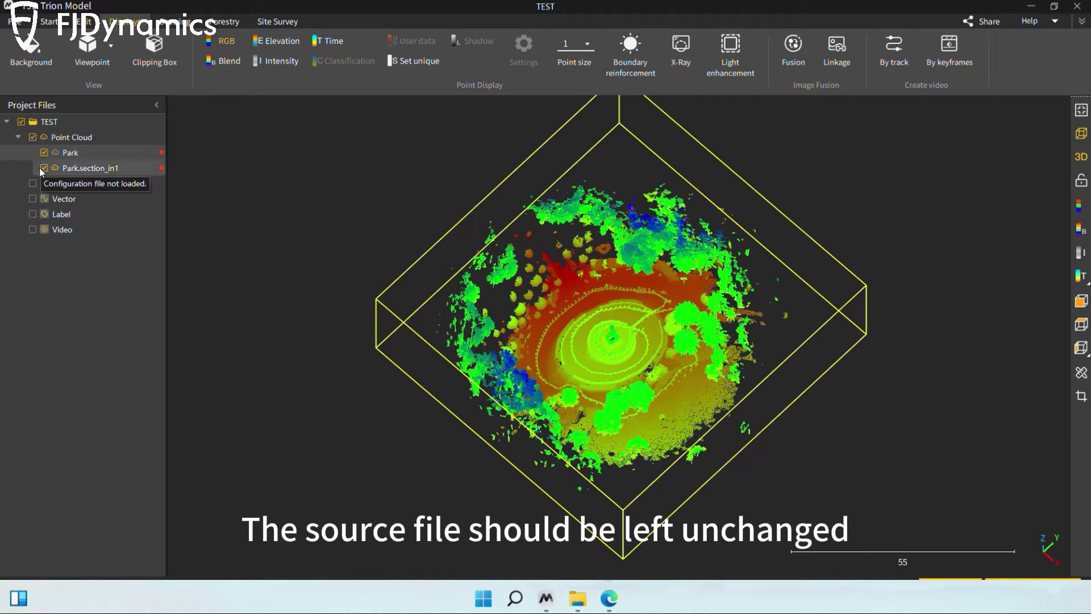
{"action": "left_click", "coordinate": [43, 168]}
{"action": "left_click", "coordinate": [44, 168]}
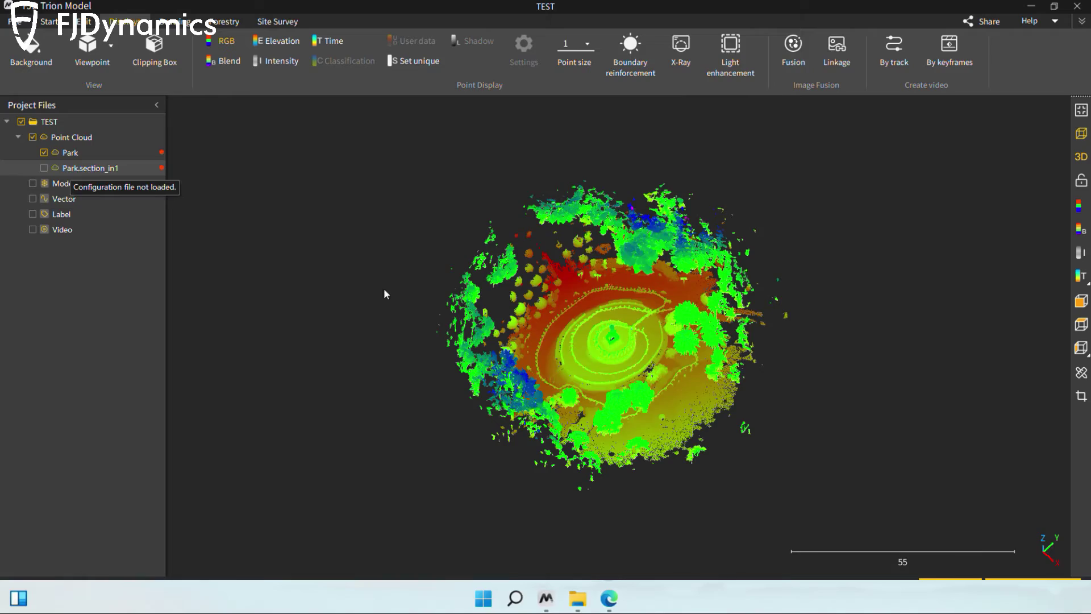
- Start cropping the Park cloud within the flattened clipping box and outline a trail strip inside the circular wall with a polygon
{"action": "left_click", "coordinate": [1081, 396]}
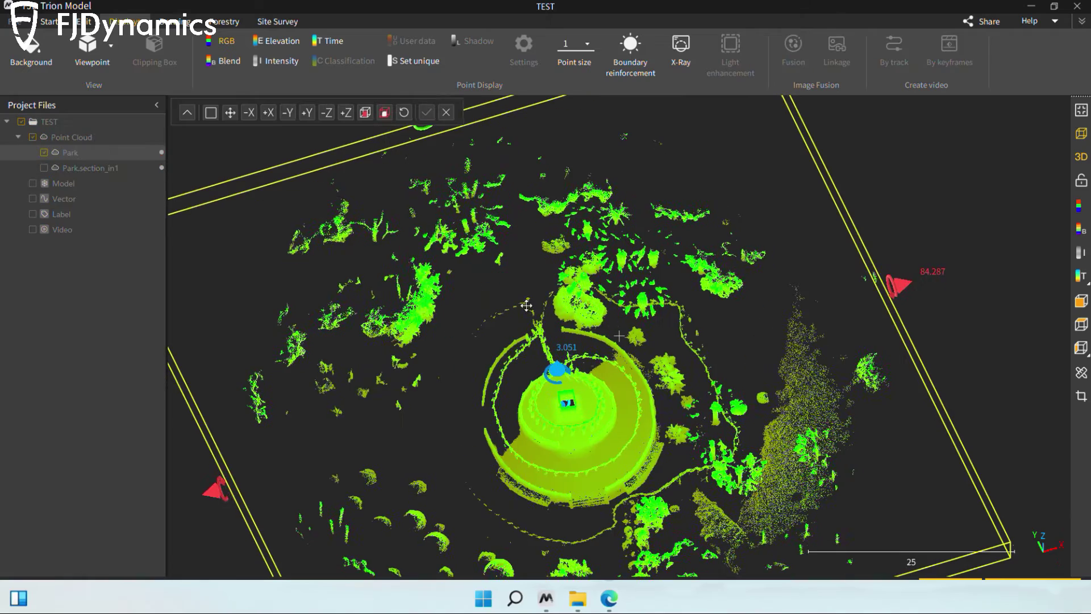
{"action": "left_click", "coordinate": [1082, 396]}
{"action": "scroll", "coordinate": [581, 317], "scroll_direction": "up", "scroll_amount": 2}
{"action": "middle_click_drag", "start_coordinate": [581, 317], "coordinate": [622, 352]}
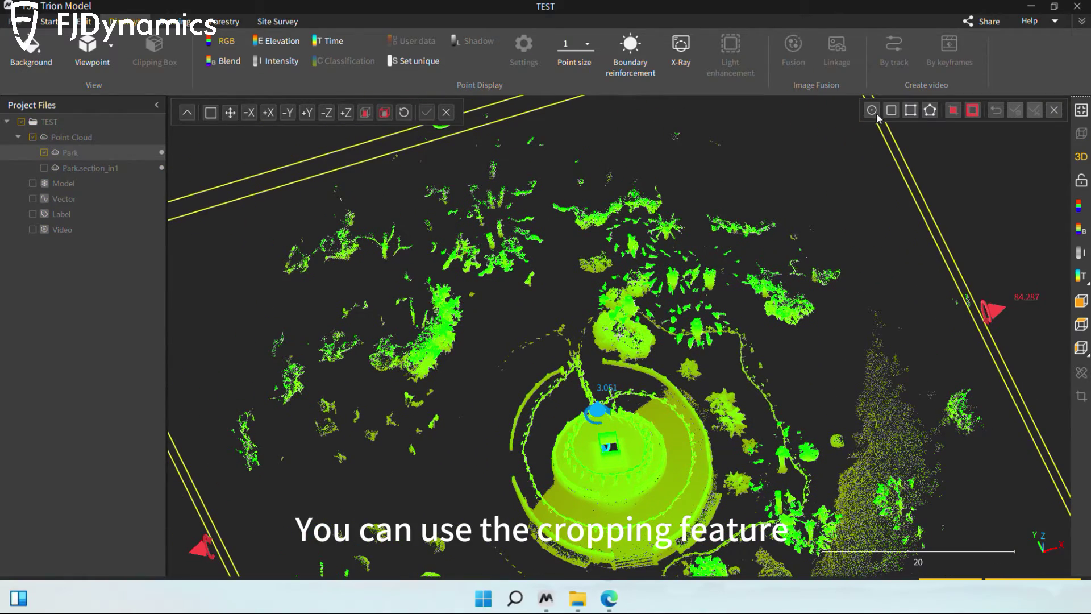
{"action": "left_click", "coordinate": [932, 112]}
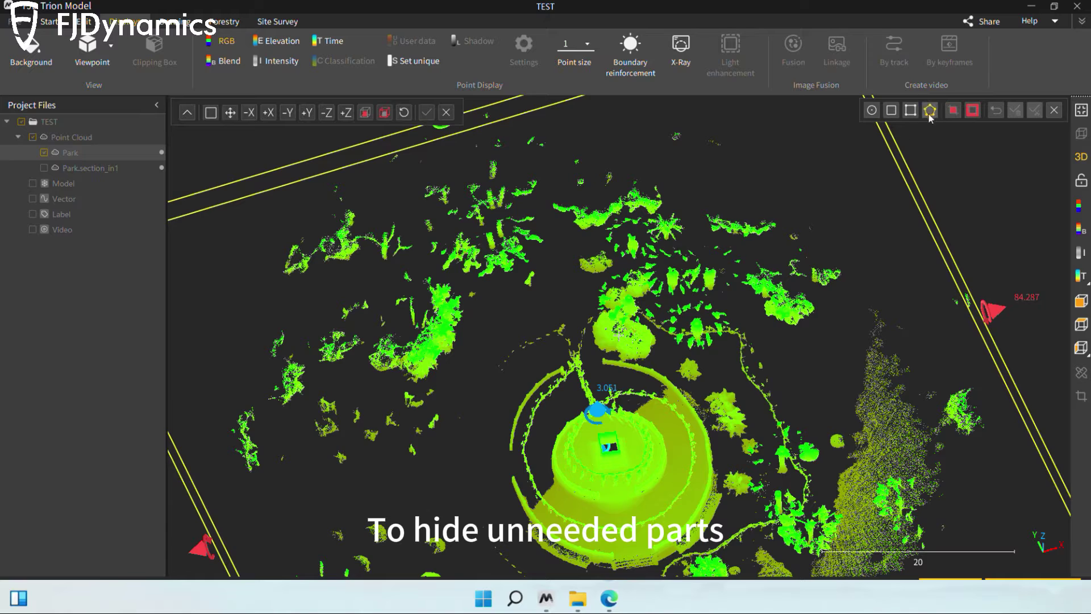
{"action": "scroll", "coordinate": [601, 448], "scroll_direction": "up", "scroll_amount": 2}
{"action": "middle_click_drag", "start_coordinate": [602, 448], "coordinate": [598, 400]}
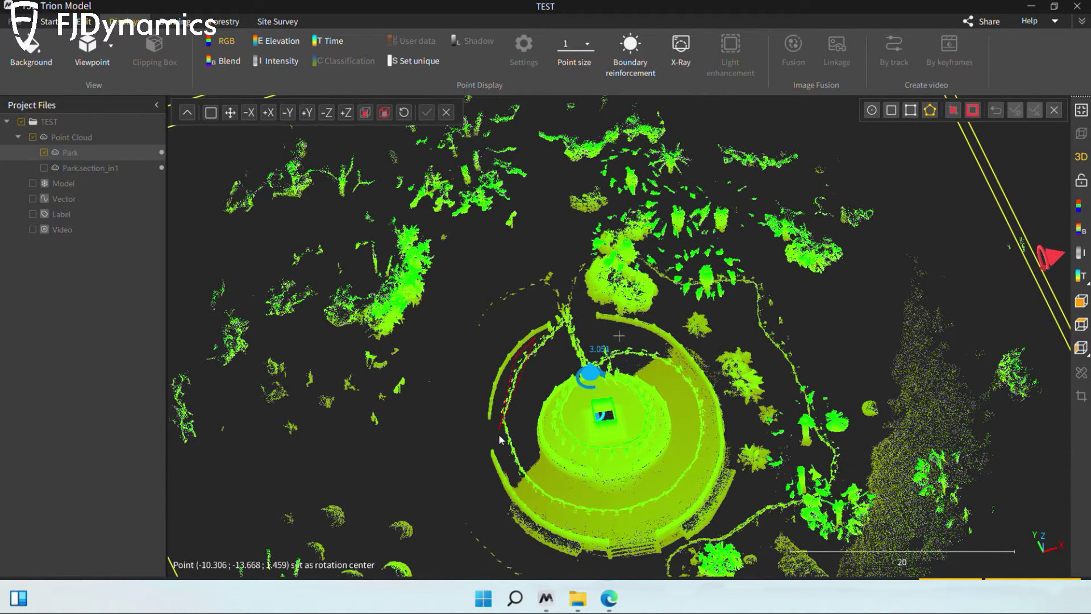
{"action": "right_click", "coordinate": [554, 338]}
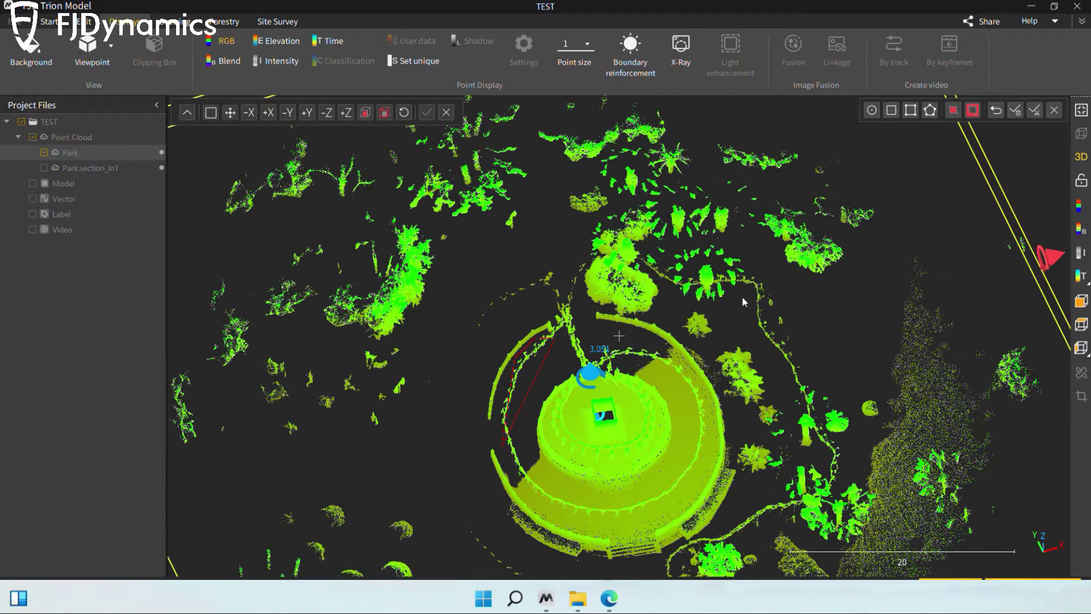
- Outline a second stretch of the trail inside the circular wall with a polygon and save the crop to the Park cloud
{"action": "left_click_drag", "start_coordinate": [496, 414], "coordinate": [509, 335]}
{"action": "right_click_drag", "start_coordinate": [509, 335], "coordinate": [516, 189]}
{"action": "left_click_drag", "start_coordinate": [580, 322], "coordinate": [608, 389]}
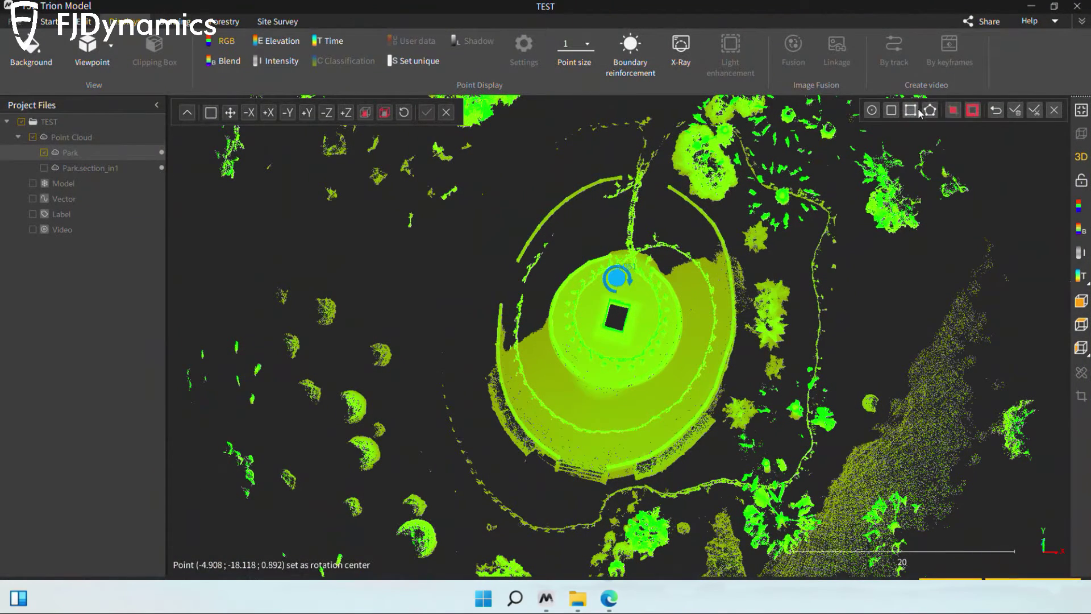
{"action": "left_click", "coordinate": [550, 227]}
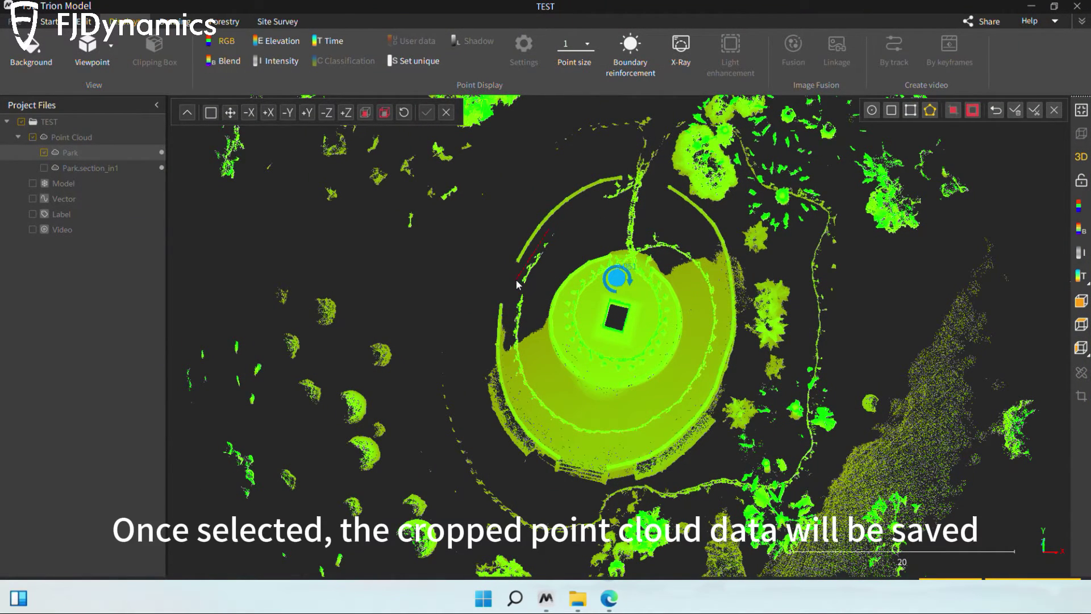
{"action": "left_click", "coordinate": [1016, 111]}
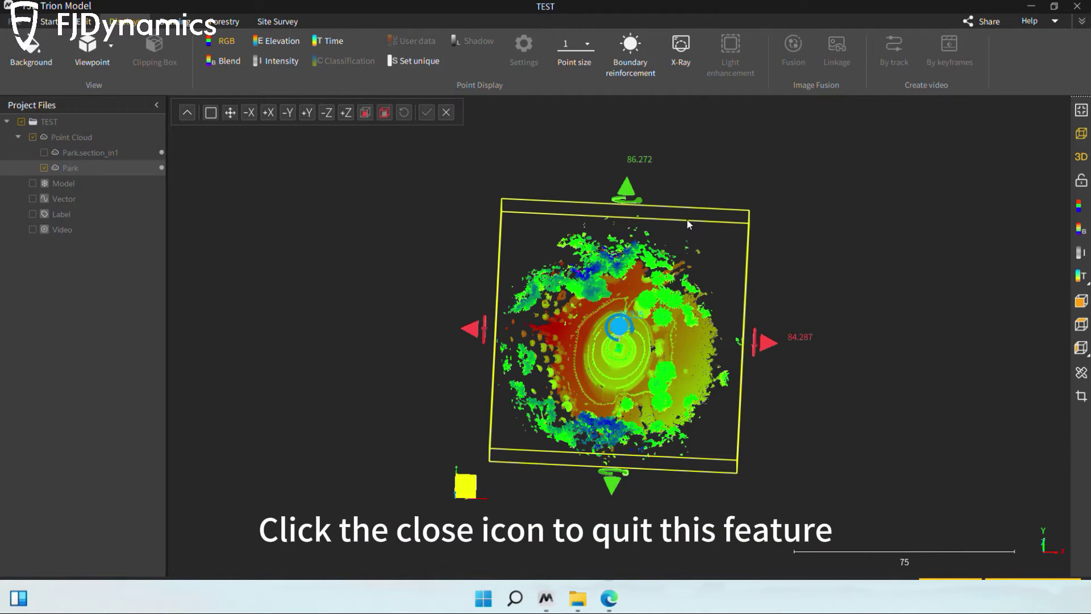
- Start manual moving object removal on the Park cloud
{"action": "left_click_drag", "start_coordinate": [681, 297], "coordinate": [708, 267]}
{"action": "scroll", "coordinate": [655, 263], "scroll_direction": "up", "scroll_amount": 2}
{"action": "scroll", "coordinate": [657, 266], "scroll_direction": "up", "scroll_amount": 1}
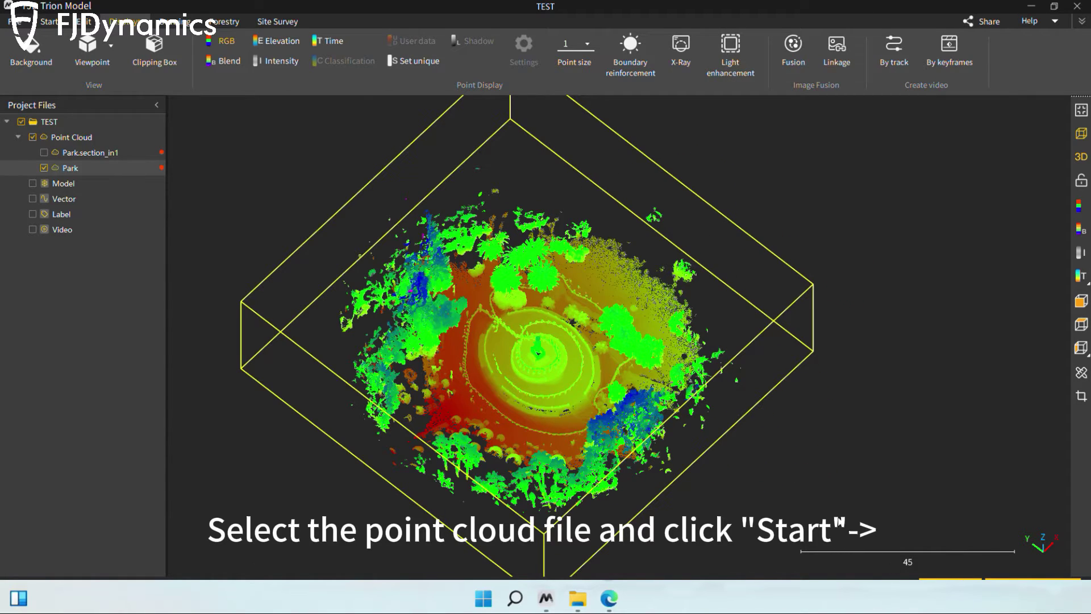
{"action": "left_click_drag", "start_coordinate": [450, 286], "coordinate": [453, 296]}
{"action": "left_click", "coordinate": [48, 21]}
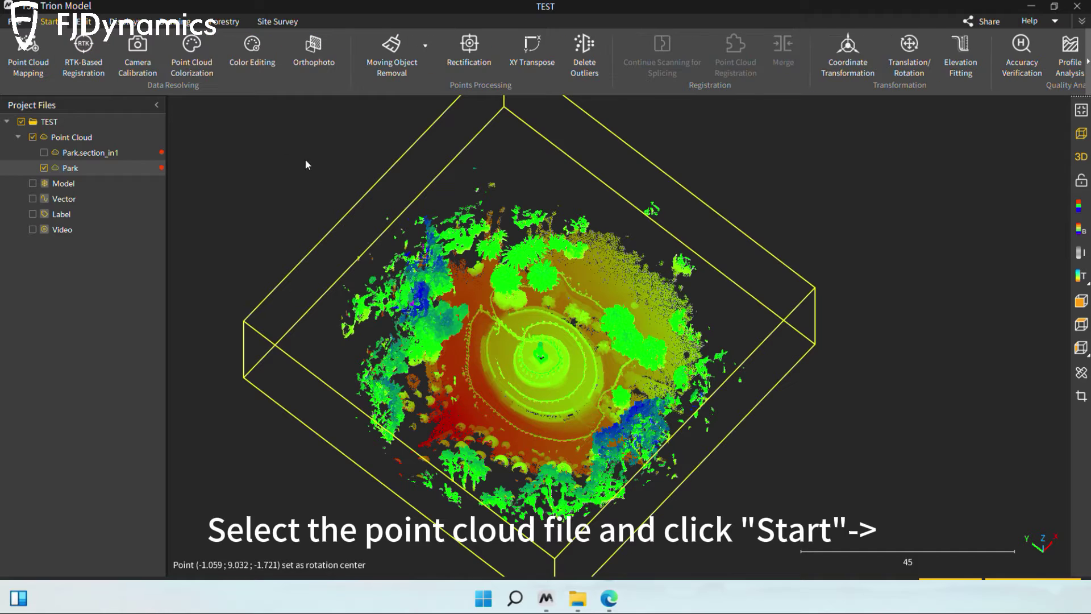
{"action": "left_click", "coordinate": [423, 50]}
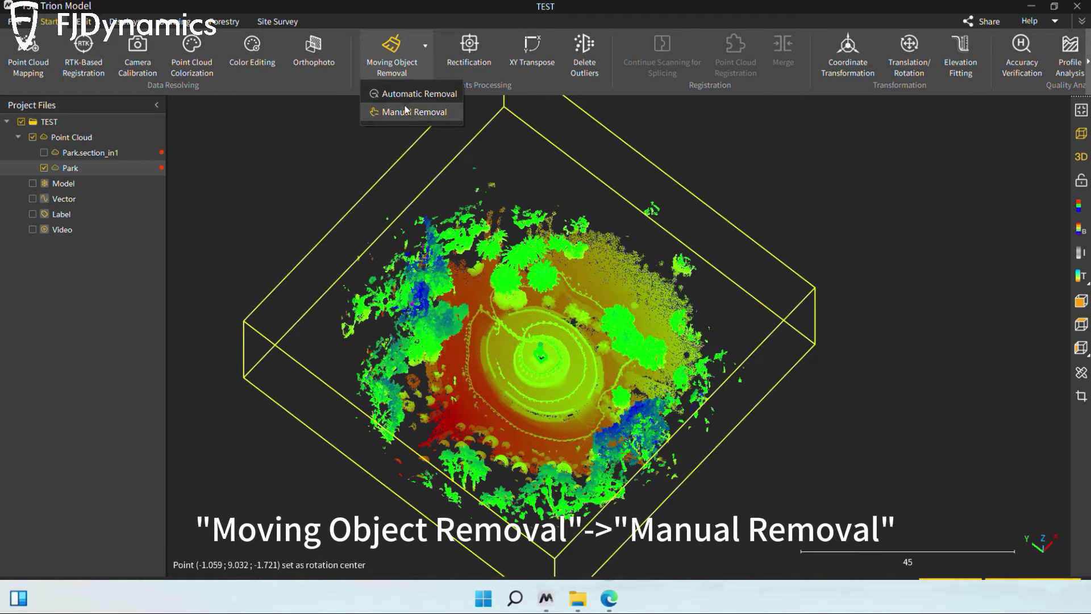
{"action": "left_click", "coordinate": [405, 111]}
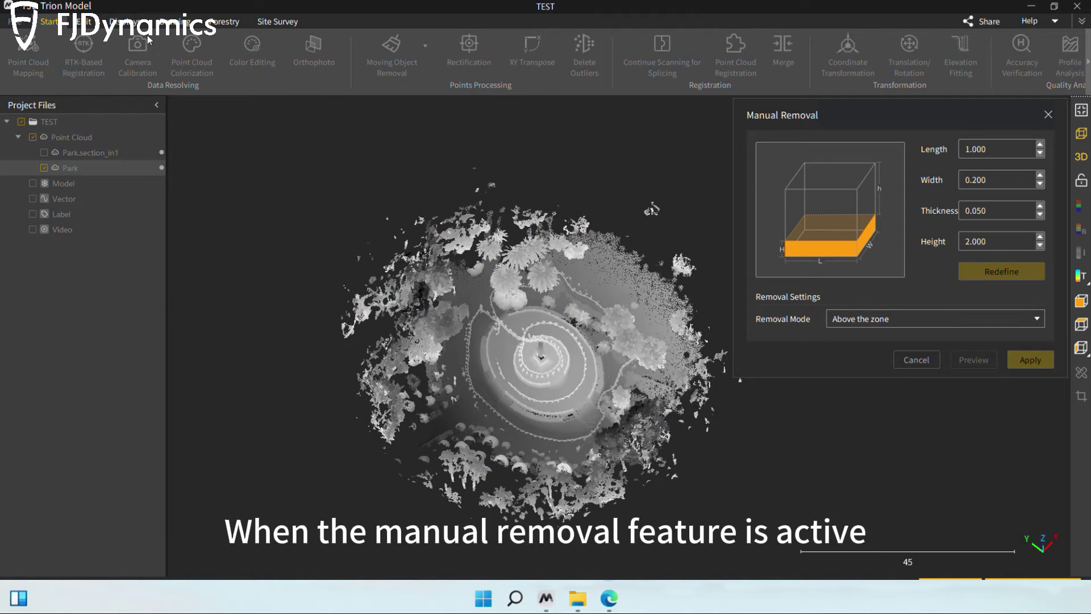
- Show a clipping box around the Park cloud and lower its top to cut away the tree crowns
{"action": "left_click", "coordinate": [122, 21]}
{"action": "left_click", "coordinate": [155, 53]}
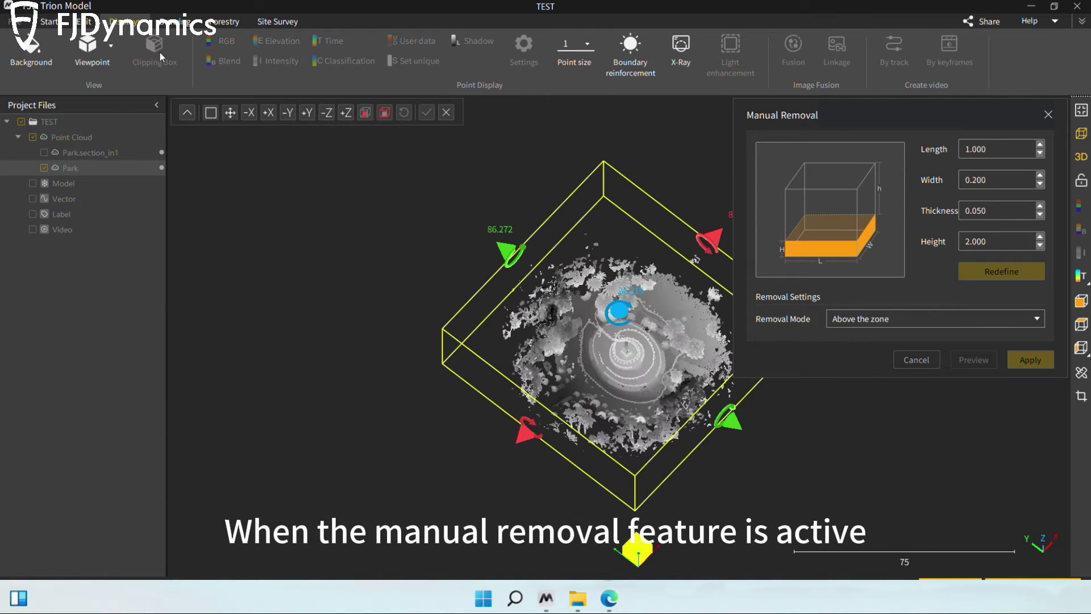
{"action": "left_click_drag", "start_coordinate": [525, 304], "coordinate": [451, 332]}
{"action": "scroll", "coordinate": [477, 364], "scroll_direction": "up", "scroll_amount": 3}
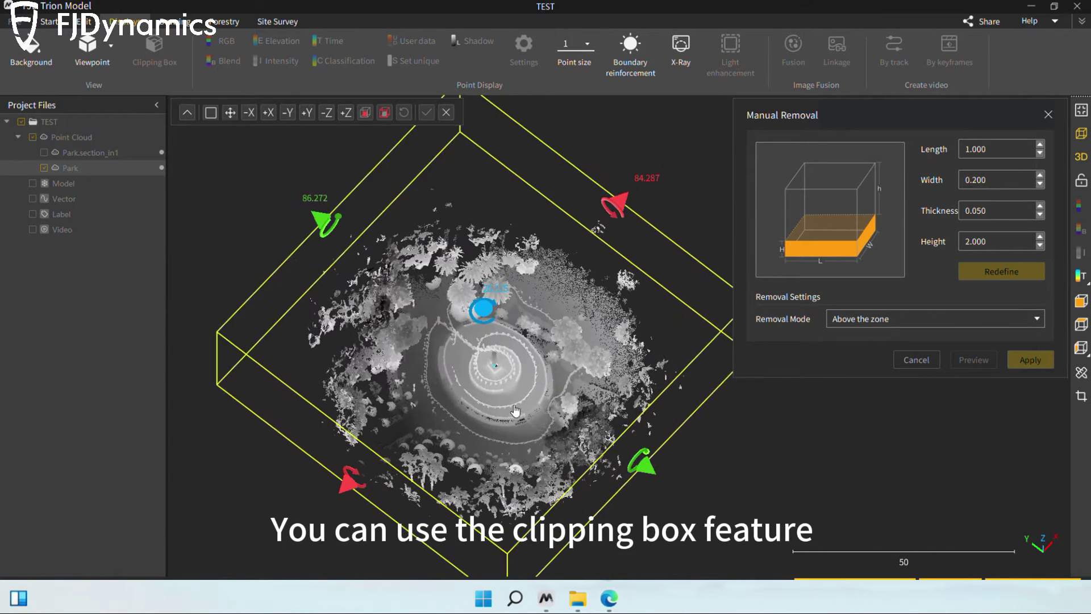
{"action": "left_click_drag", "start_coordinate": [513, 414], "coordinate": [597, 332]}
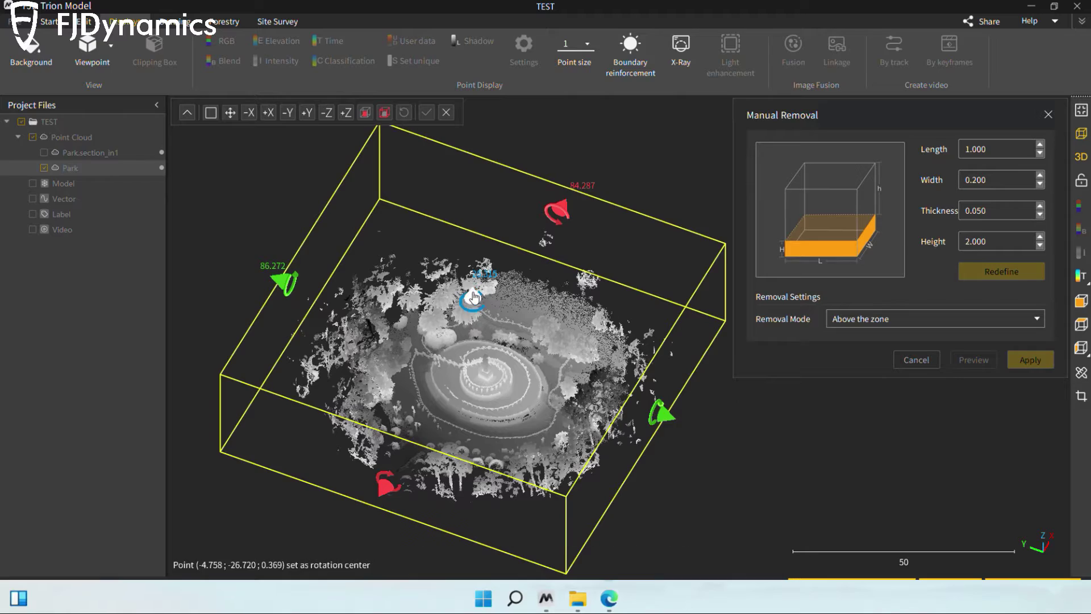
{"action": "left_click_drag", "start_coordinate": [500, 309], "coordinate": [470, 446]}
{"action": "left_click_drag", "start_coordinate": [554, 376], "coordinate": [489, 398]}
{"action": "scroll", "coordinate": [548, 308], "scroll_direction": "up", "scroll_amount": 4}
{"action": "scroll", "coordinate": [548, 308], "scroll_direction": "down", "scroll_amount": 3}
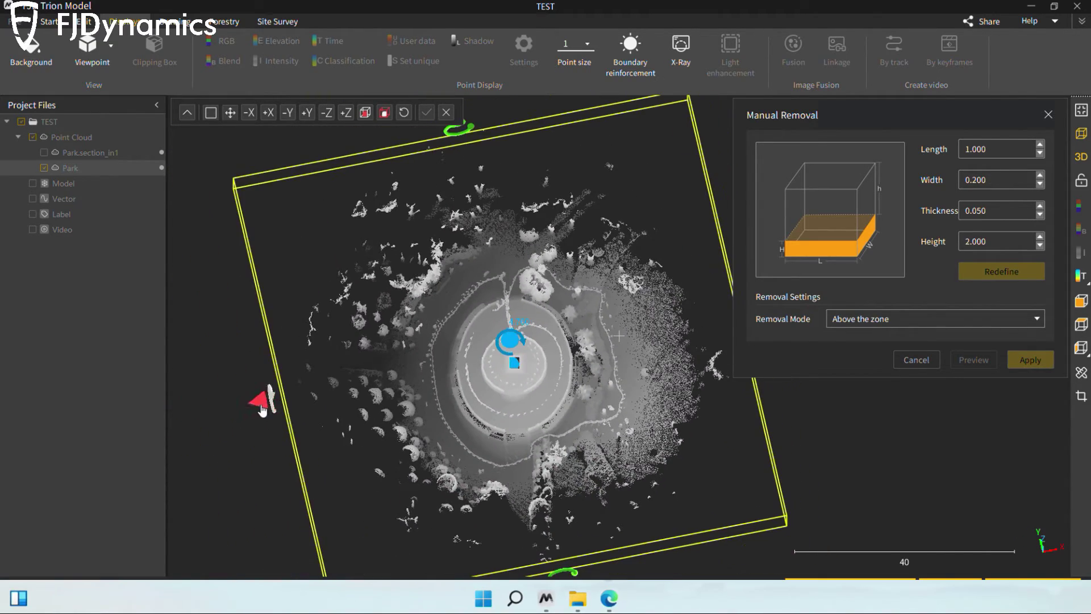
- Narrow the clipping box around the circular platform to about 41 in X, shorten it in Y, and hide its frame
{"action": "left_click_drag", "start_coordinate": [264, 404], "coordinate": [391, 401]}
{"action": "left_click_drag", "start_coordinate": [629, 561], "coordinate": [423, 347]}
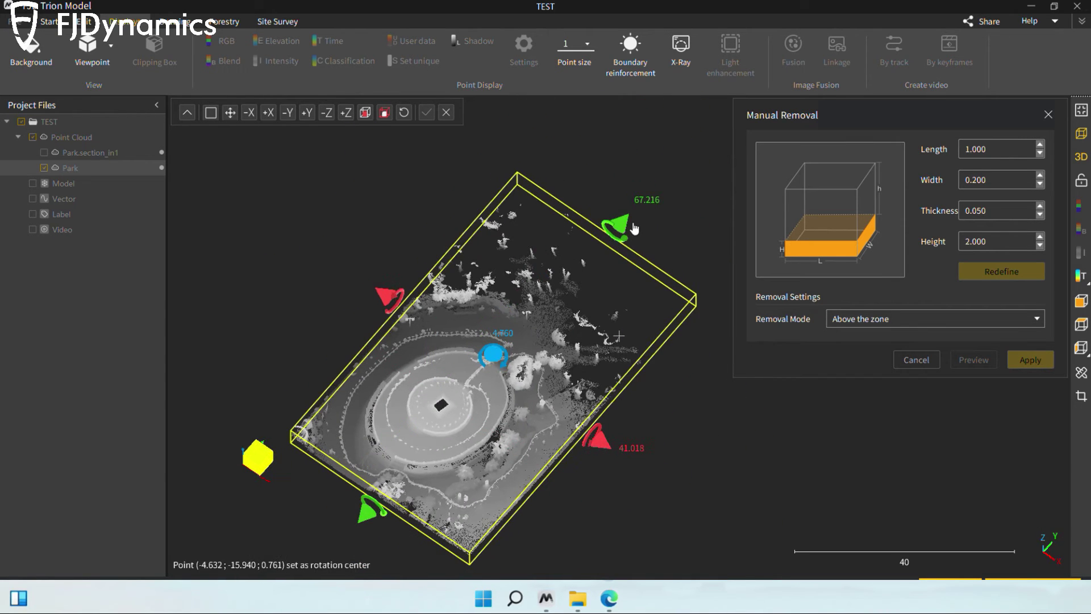
{"action": "left_click_drag", "start_coordinate": [619, 227], "coordinate": [516, 399]}
{"action": "left_click", "coordinate": [227, 116]}
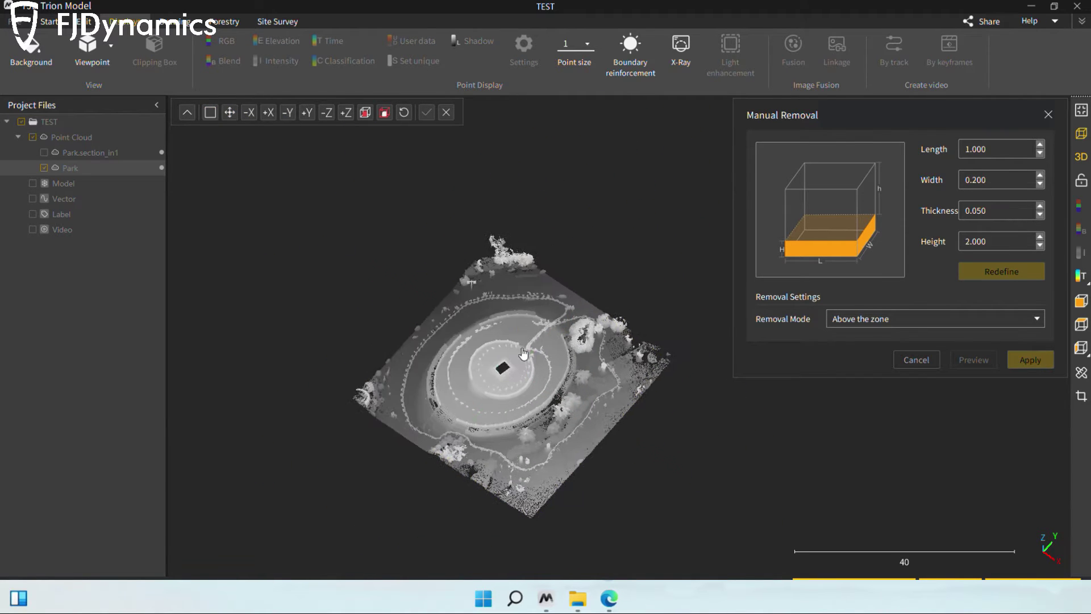
- Define a removal zone about 2.6 long on the ground across the dotted trail outside the circular wall
{"action": "scroll", "coordinate": [500, 320], "scroll_direction": "up", "scroll_amount": 5}
{"action": "right_click_drag", "start_coordinate": [500, 320], "coordinate": [596, 387]}
{"action": "scroll", "coordinate": [509, 339], "scroll_direction": "up", "scroll_amount": 4}
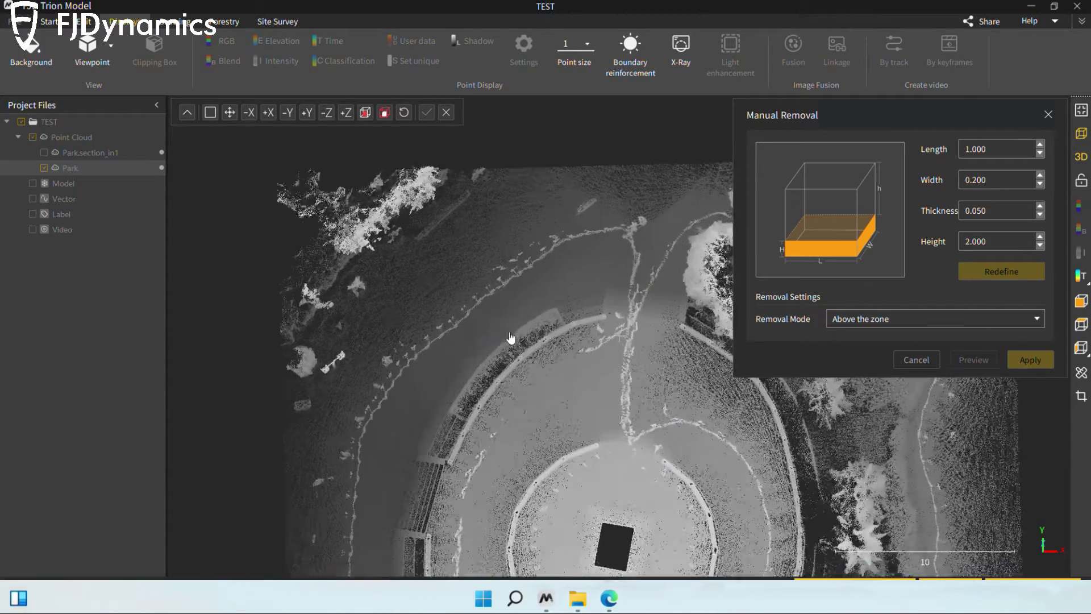
{"action": "left_click_drag", "start_coordinate": [570, 380], "coordinate": [624, 226]}
{"action": "scroll", "coordinate": [573, 284], "scroll_direction": "up", "scroll_amount": 4}
{"action": "right_click_drag", "start_coordinate": [568, 290], "coordinate": [527, 377]}
{"action": "left_click_drag", "start_coordinate": [526, 377], "coordinate": [488, 377]}
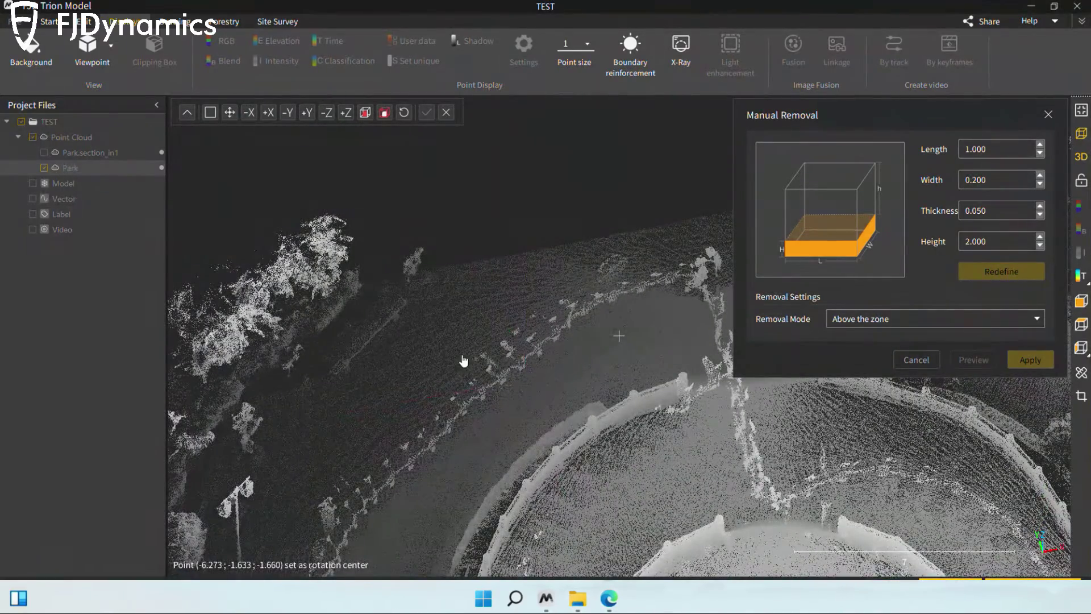
{"action": "left_click", "coordinate": [462, 358]}
{"action": "left_click", "coordinate": [509, 407]}
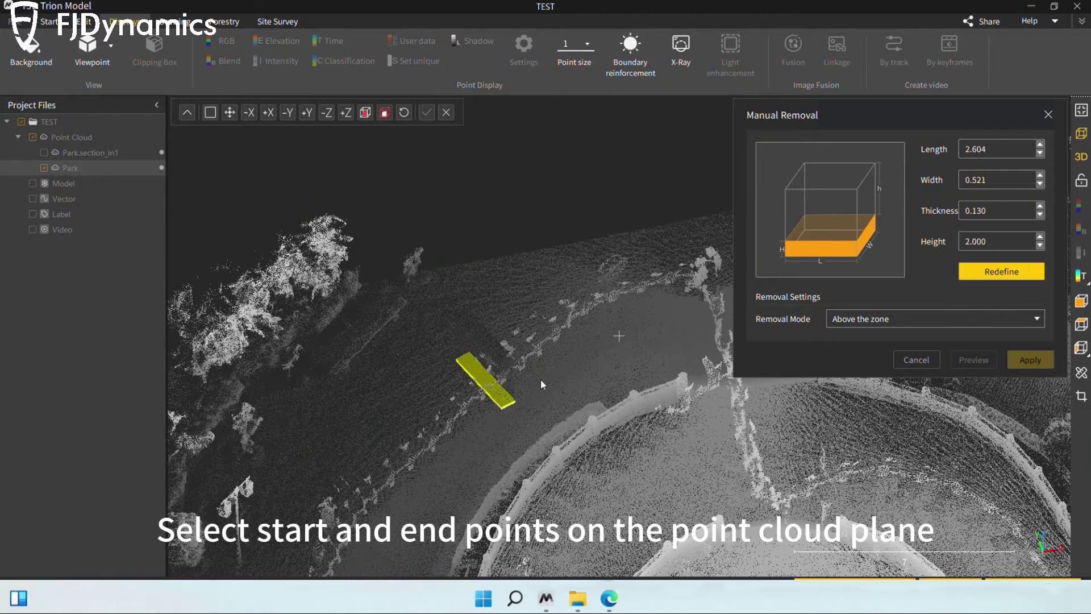
- Set the removal zone's length to 2.5 and its width to 1.521
{"action": "left_click_drag", "start_coordinate": [992, 150], "coordinate": [972, 149]}
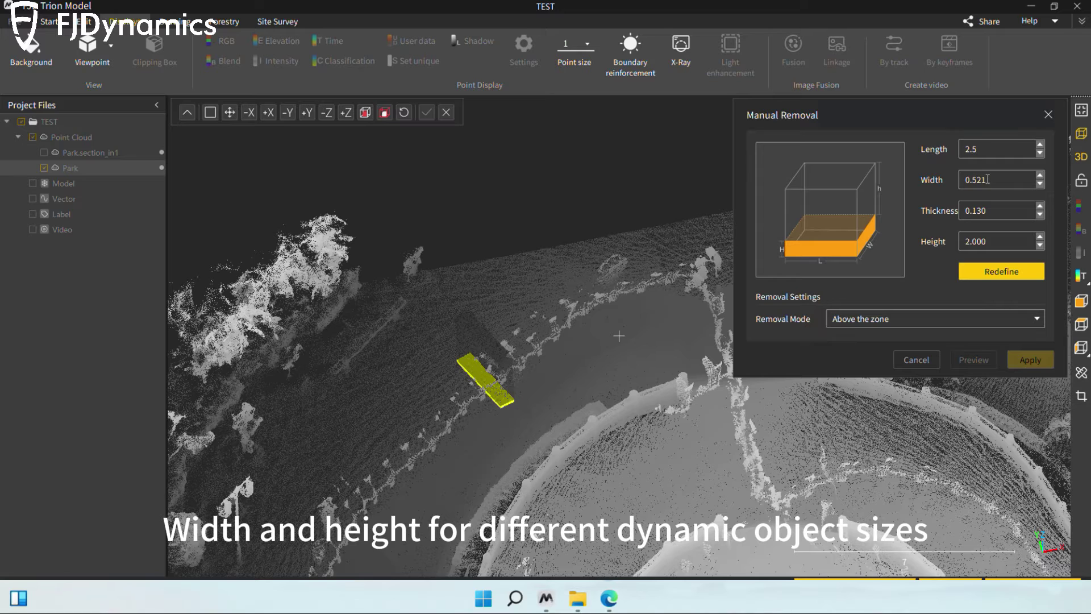
{"action": "left_click", "coordinate": [969, 180]}
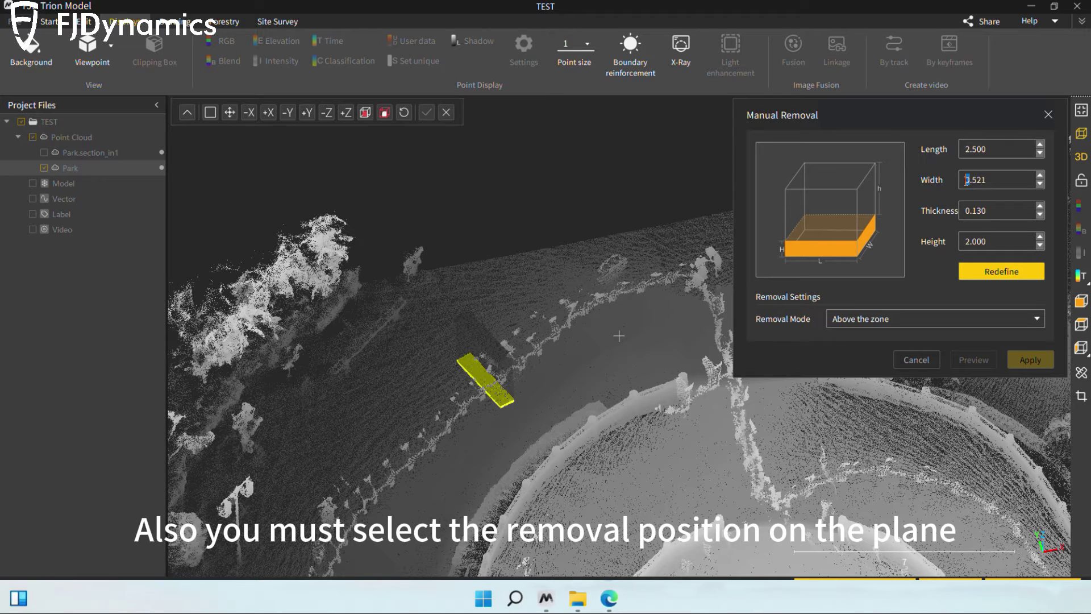
{"action": "type", "text": "1"}
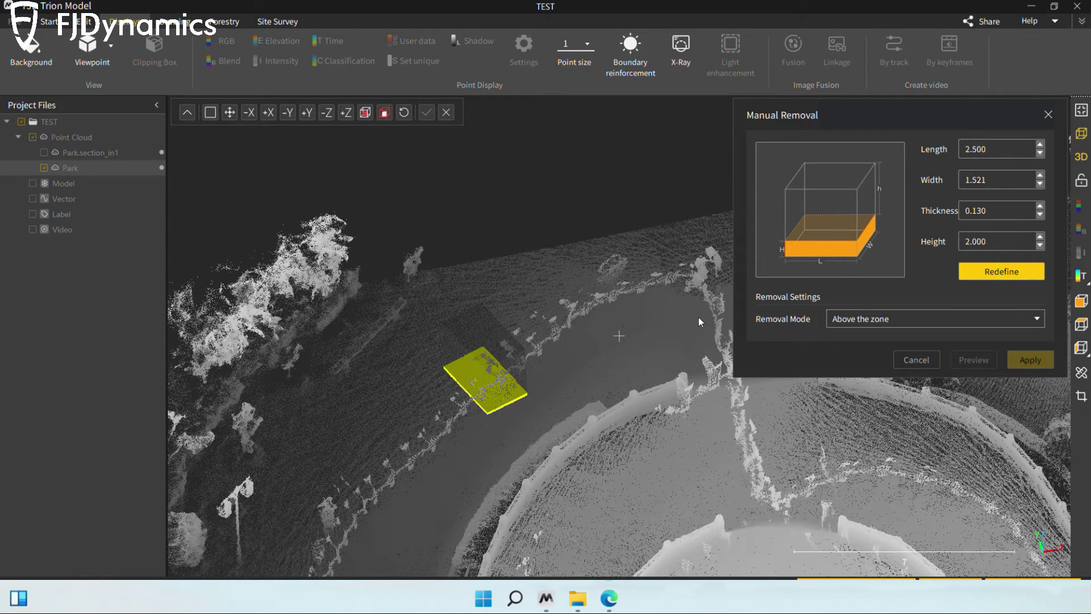
- Set the removal zone's height to 1 and mark some trail points above the zone
{"action": "left_click_drag", "start_coordinate": [616, 287], "coordinate": [682, 157]}
{"action": "scroll", "coordinate": [556, 307], "scroll_direction": "up", "scroll_amount": 3}
{"action": "left_click_drag", "start_coordinate": [556, 312], "coordinate": [525, 372]}
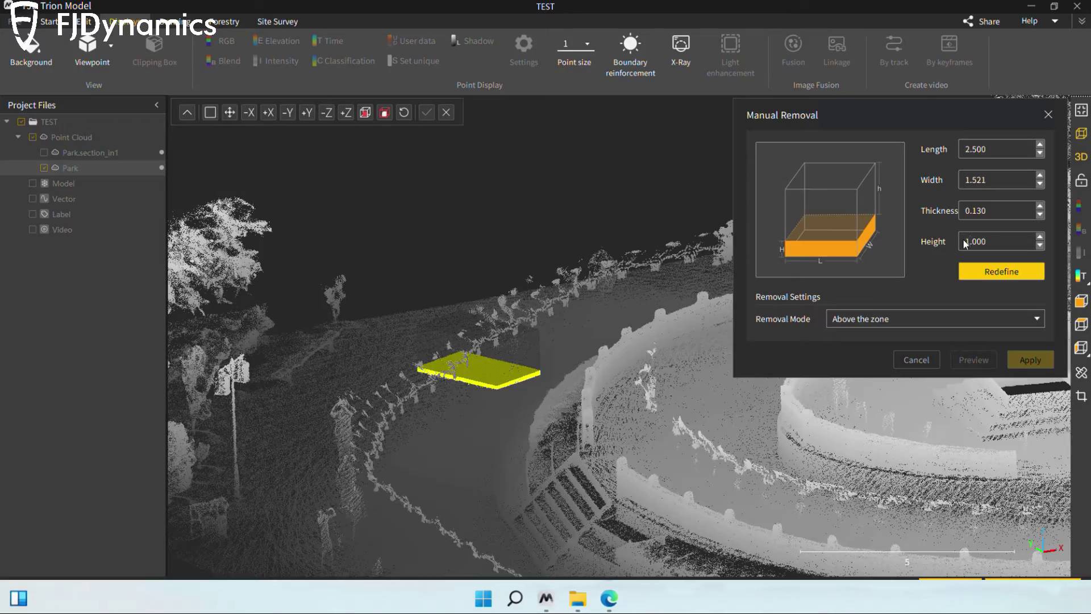
{"action": "right_click_drag", "start_coordinate": [506, 350], "coordinate": [550, 316]}
{"action": "mouse_move", "coordinate": [479, 382]}
{"action": "left_mouse_down"}
{"action": "mouse_move", "coordinate": [460, 419]}
{"action": "mouse_move", "coordinate": [564, 329]}
{"action": "mouse_move", "coordinate": [586, 287]}
{"action": "mouse_move", "coordinate": [581, 316]}
{"action": "mouse_move", "coordinate": [513, 372]}
{"action": "left_mouse_up"}
{"action": "scroll", "coordinate": [485, 403], "scroll_direction": "up", "scroll_amount": 3}
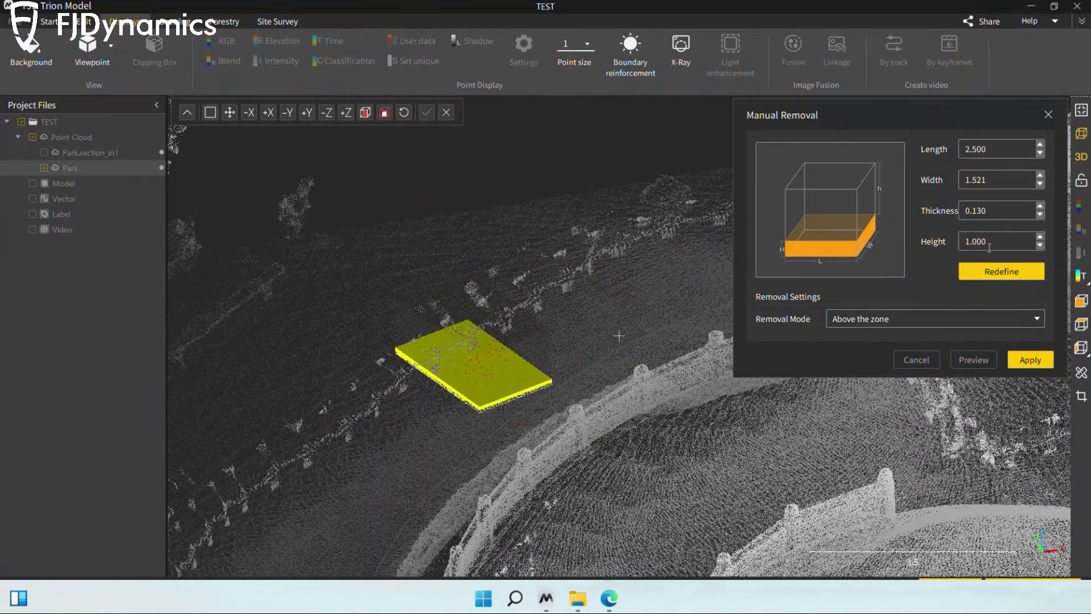
- Set the removal zone's height to 2 and sweep the zone along the trail to mark the moving-object points
{"action": "type", "text": "2"}
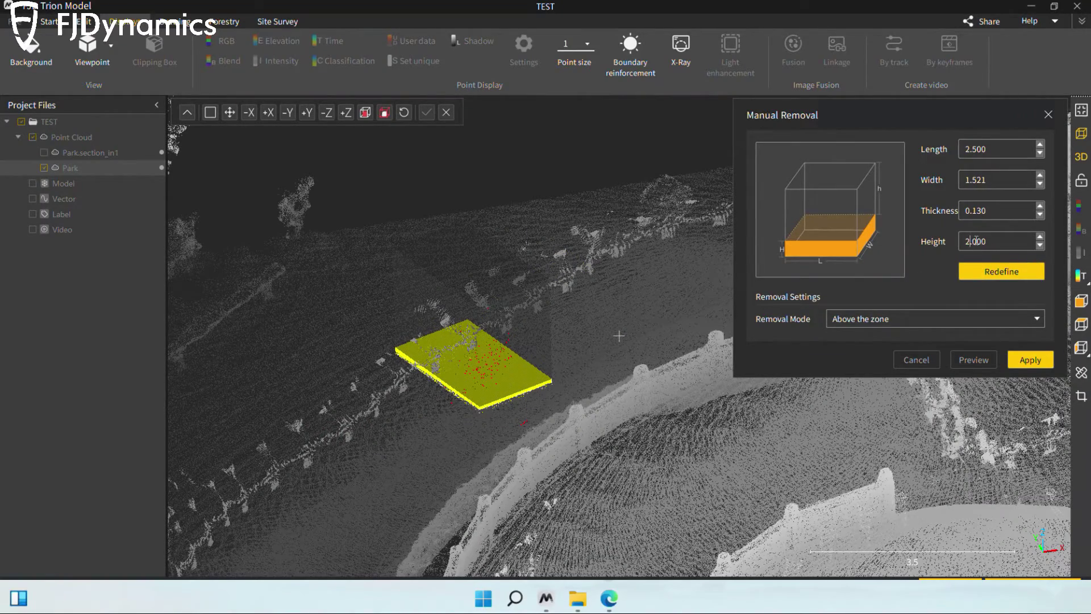
{"action": "mouse_move", "coordinate": [544, 324]}
{"action": "left_mouse_down"}
{"action": "mouse_move", "coordinate": [490, 433]}
{"action": "mouse_move", "coordinate": [485, 349]}
{"action": "mouse_move", "coordinate": [436, 398]}
{"action": "mouse_move", "coordinate": [302, 421]}
{"action": "left_mouse_up"}
{"action": "mouse_move", "coordinate": [480, 393]}
{"action": "left_mouse_down"}
{"action": "mouse_move", "coordinate": [726, 171]}
{"action": "mouse_move", "coordinate": [477, 251]}
{"action": "mouse_move", "coordinate": [526, 324]}
{"action": "left_mouse_up"}
{"action": "scroll", "coordinate": [528, 326], "scroll_direction": "down", "scroll_amount": 4}
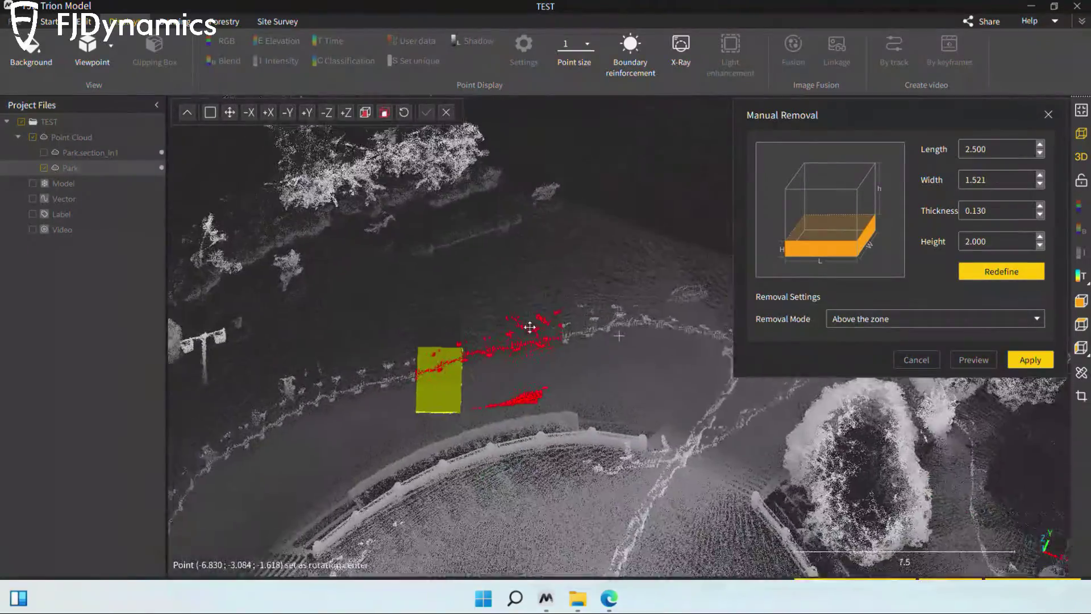
- Extend the marking along the trail toward the lamp post and preview the removal of the marked points
{"action": "right_click_drag", "start_coordinate": [529, 326], "coordinate": [591, 295]}
{"action": "mouse_move", "coordinate": [554, 317]}
{"action": "left_mouse_down"}
{"action": "mouse_move", "coordinate": [353, 377]}
{"action": "mouse_move", "coordinate": [298, 409]}
{"action": "mouse_move", "coordinate": [227, 480]}
{"action": "mouse_move", "coordinate": [341, 409]}
{"action": "left_mouse_up"}
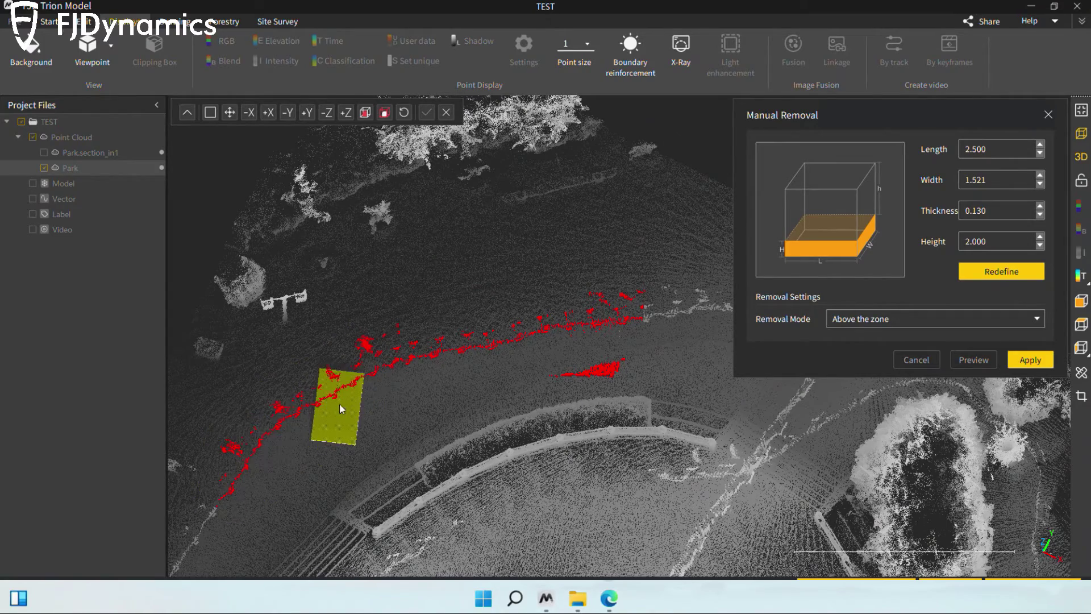
{"action": "left_click_drag", "start_coordinate": [462, 400], "coordinate": [583, 330]}
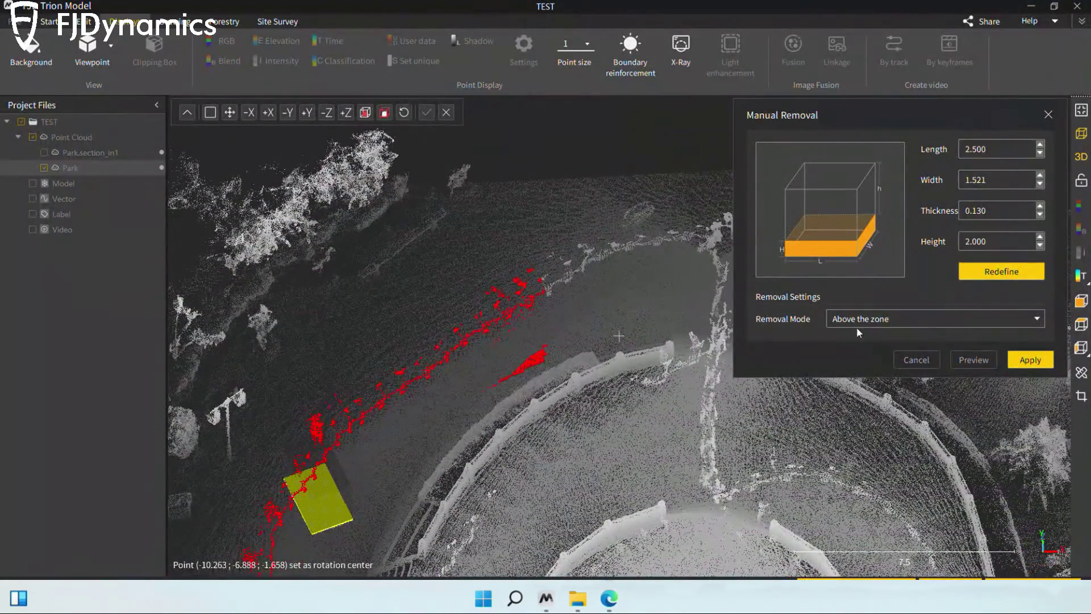
{"action": "left_click", "coordinate": [969, 360]}
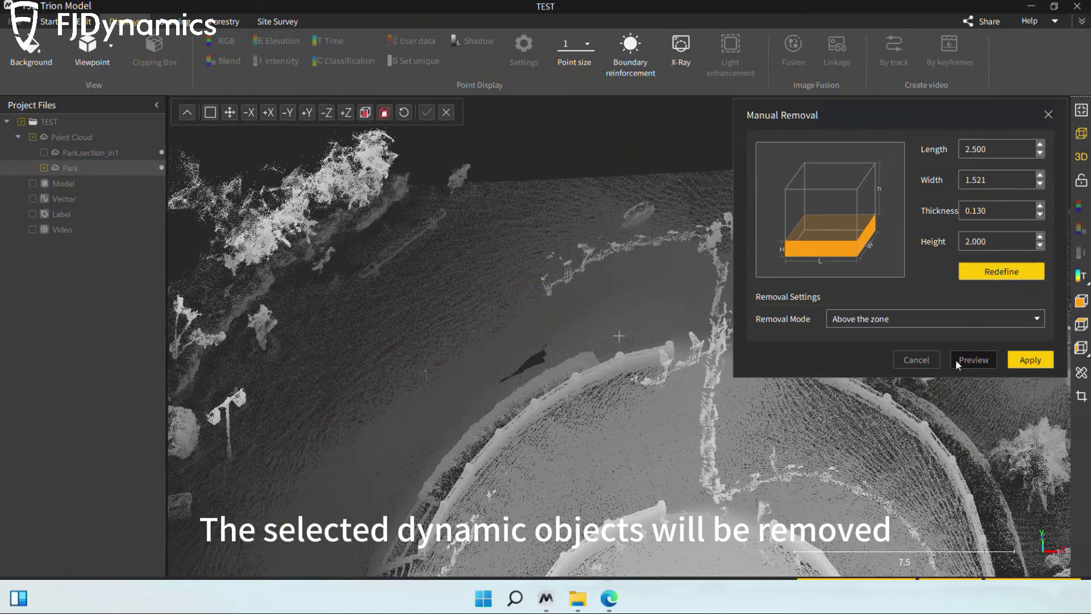
- Define a new removal zone about 3.06 long across the remaining trail end and set the removal mode to Inside the zone
{"action": "left_click_drag", "start_coordinate": [567, 306], "coordinate": [564, 499]}
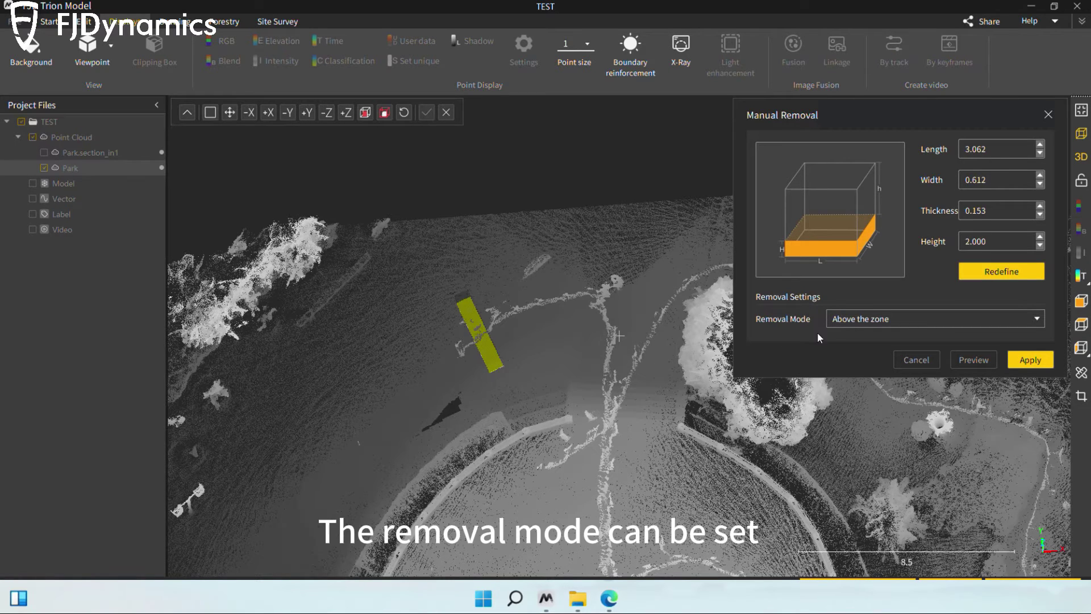
{"action": "left_click", "coordinate": [876, 318]}
{"action": "left_click", "coordinate": [868, 334]}
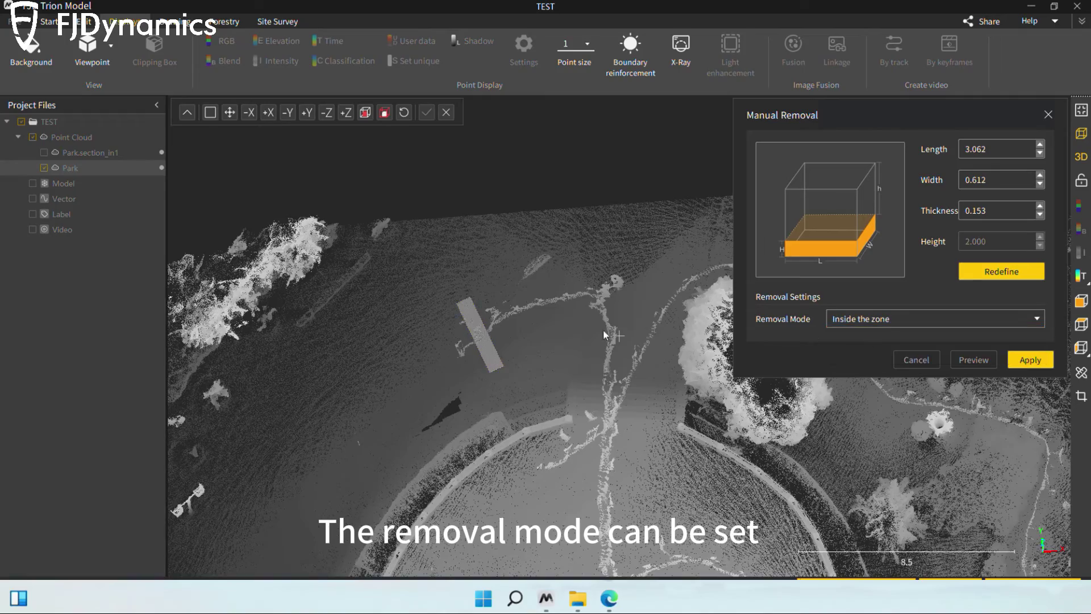
{"action": "left_click_drag", "start_coordinate": [581, 324], "coordinate": [439, 349]}
{"action": "scroll", "coordinate": [522, 341], "scroll_direction": "up", "scroll_amount": 3}
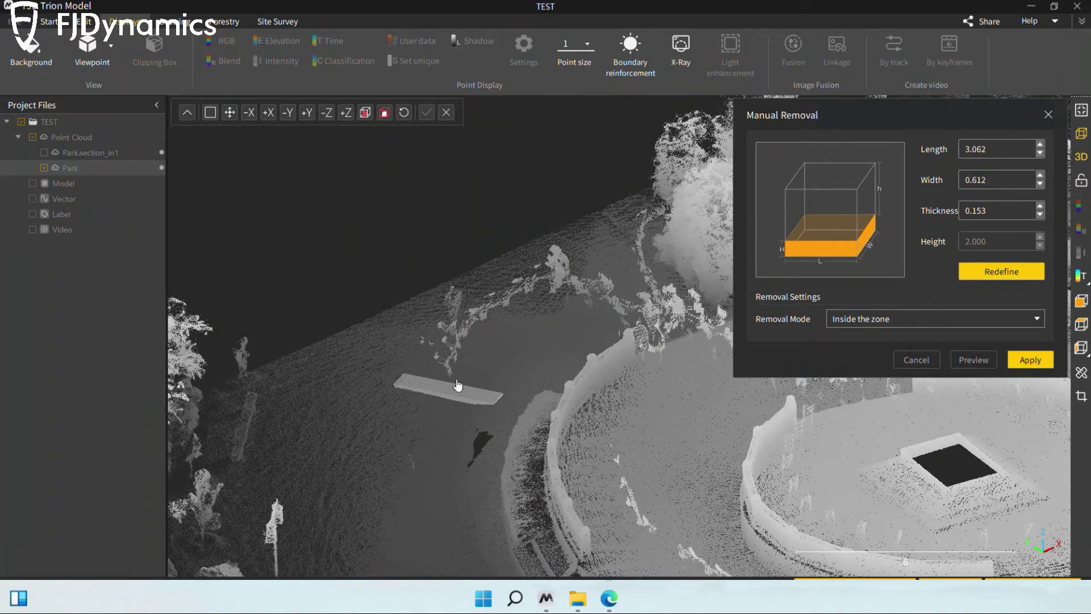